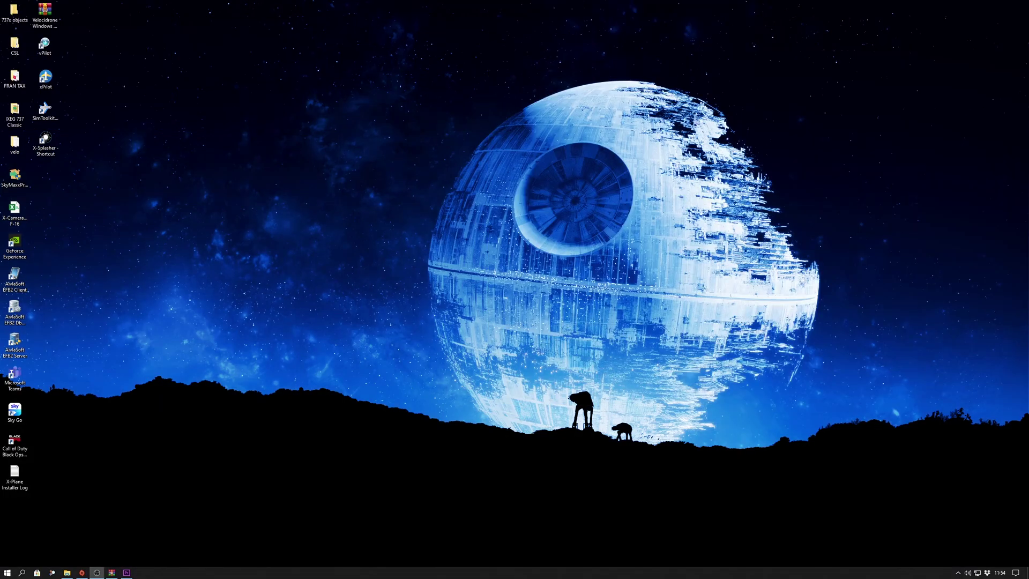
Launch xOrganizer from the Windows Start menu
{"action": "left_click", "coordinate": [7, 573]}
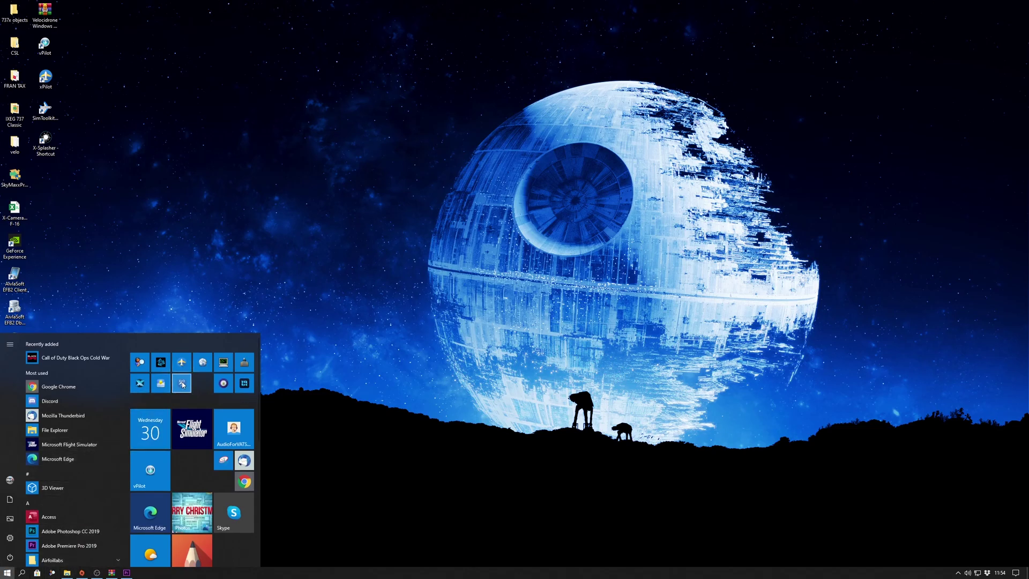
{"action": "left_click", "coordinate": [182, 384]}
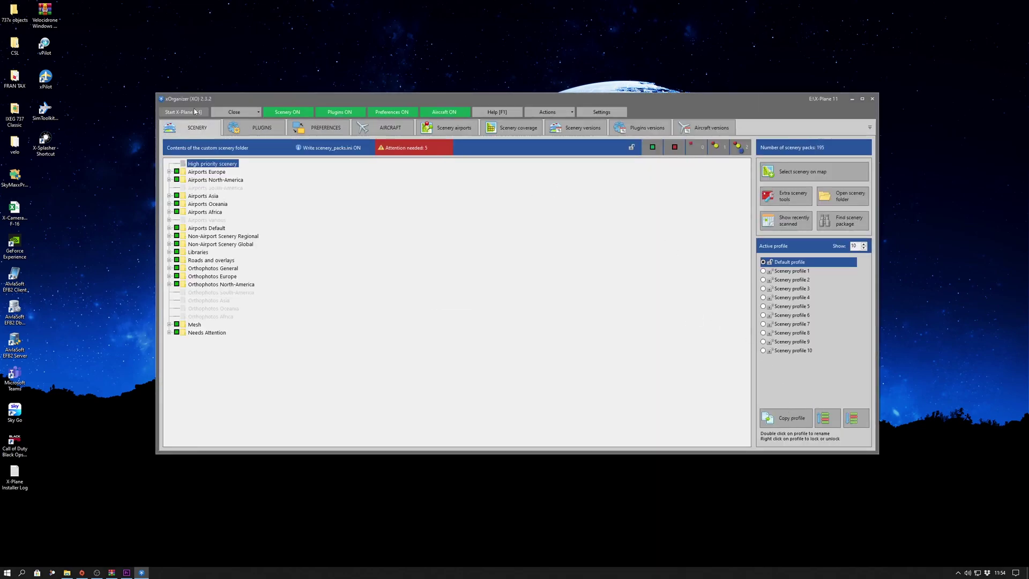
Switch Scenery off and back on, then expand the Airports Europe and Airports North-America folders
{"action": "left_click", "coordinate": [298, 114]}
{"action": "left_click", "coordinate": [298, 114]}
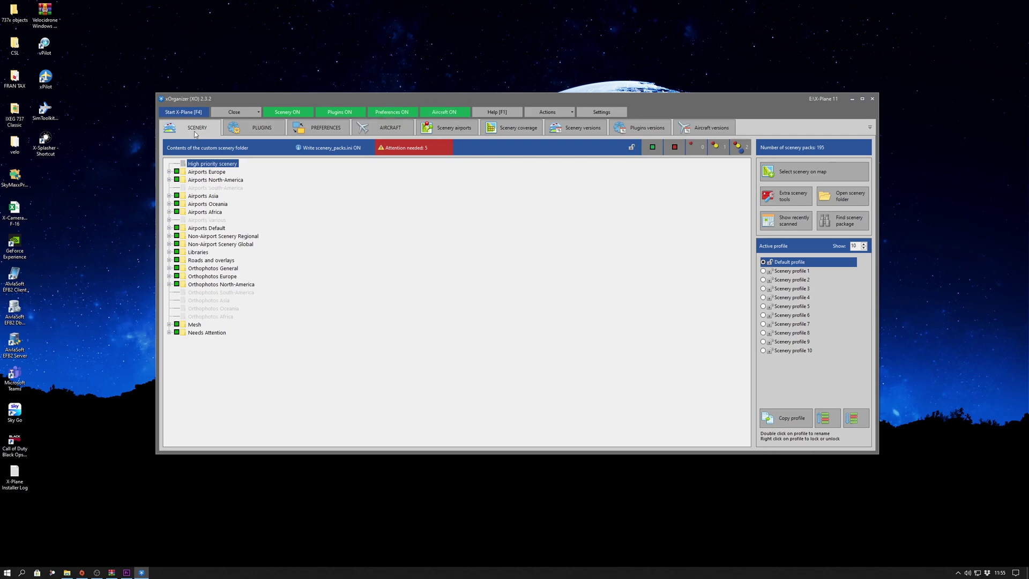
{"action": "left_click", "coordinate": [169, 172]}
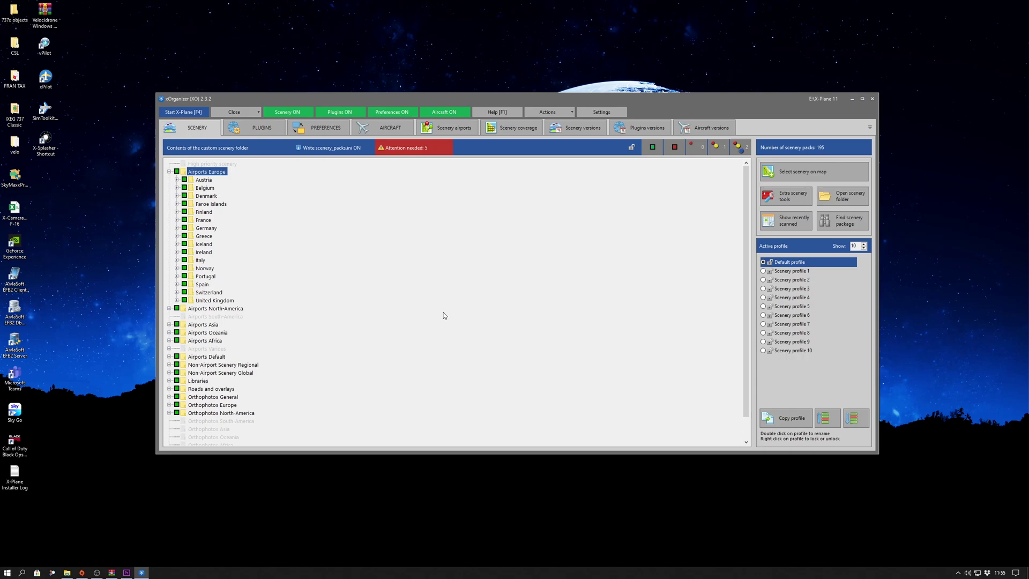
{"action": "scroll", "coordinate": [434, 313], "scroll_direction": "down", "scroll_amount": 1}
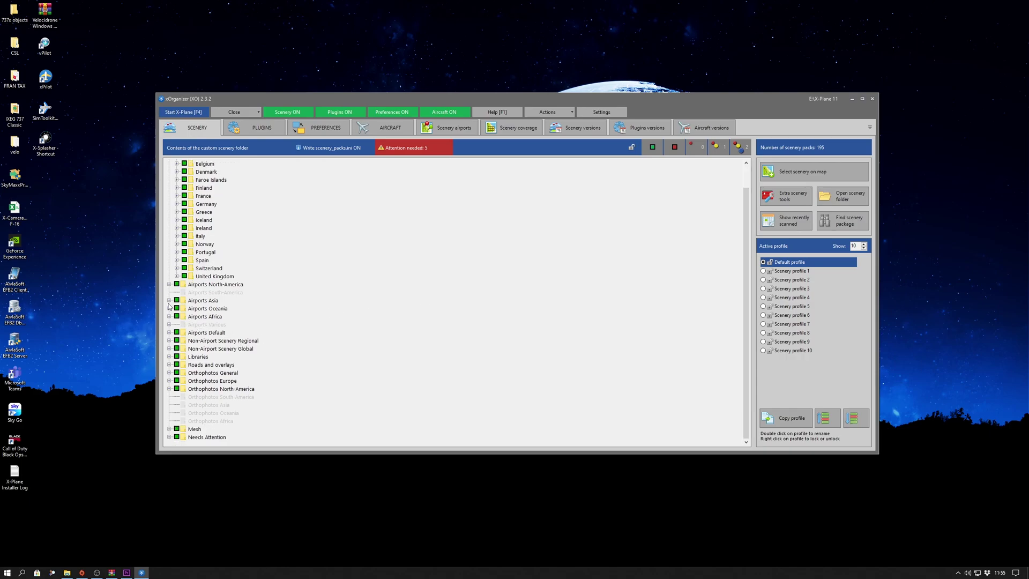
{"action": "left_click", "coordinate": [169, 284]}
{"action": "left_click", "coordinate": [236, 285]}
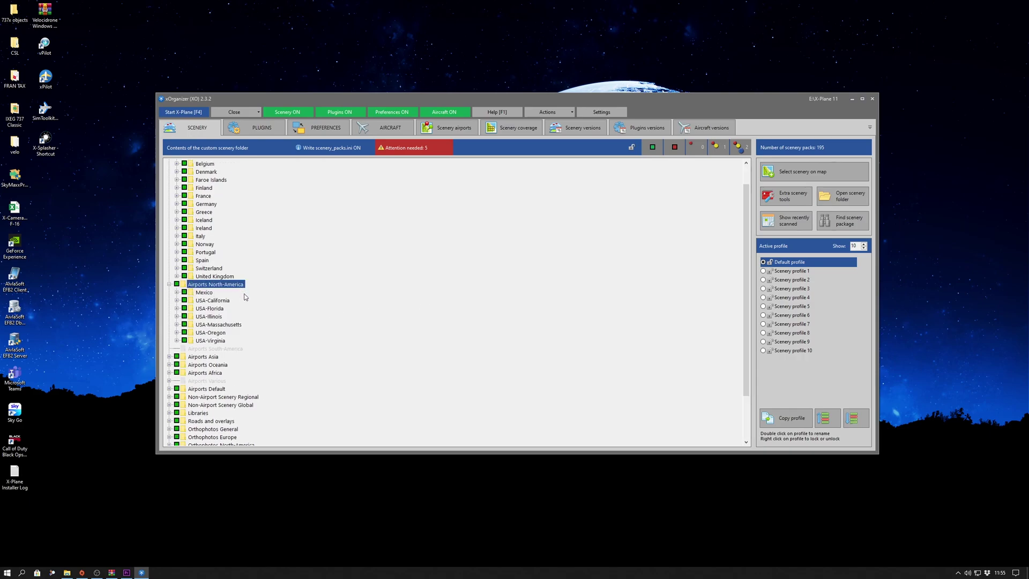
{"action": "scroll", "coordinate": [248, 303], "scroll_direction": "down", "scroll_amount": 1}
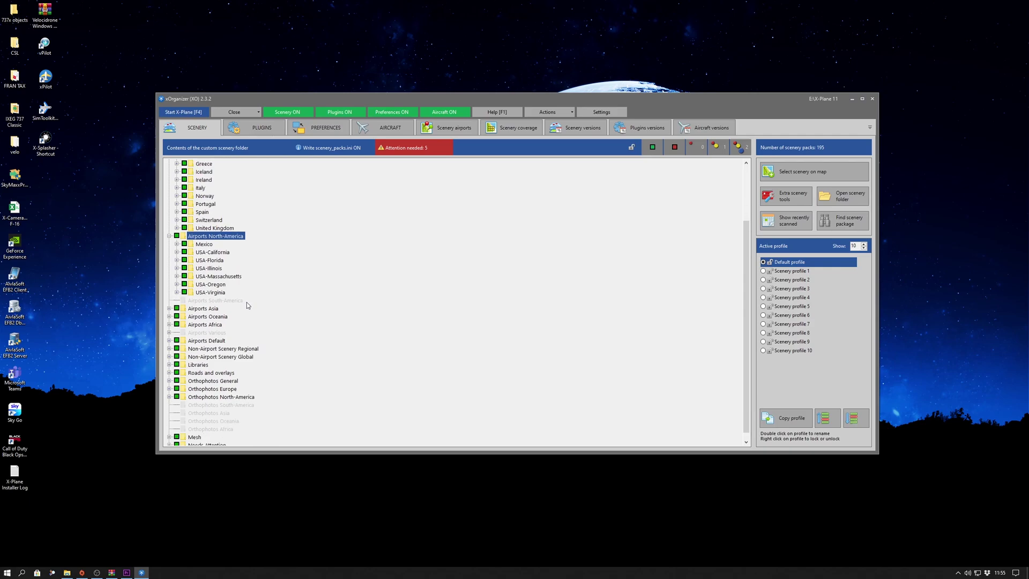
{"action": "scroll", "coordinate": [247, 302], "scroll_direction": "down", "scroll_amount": 1}
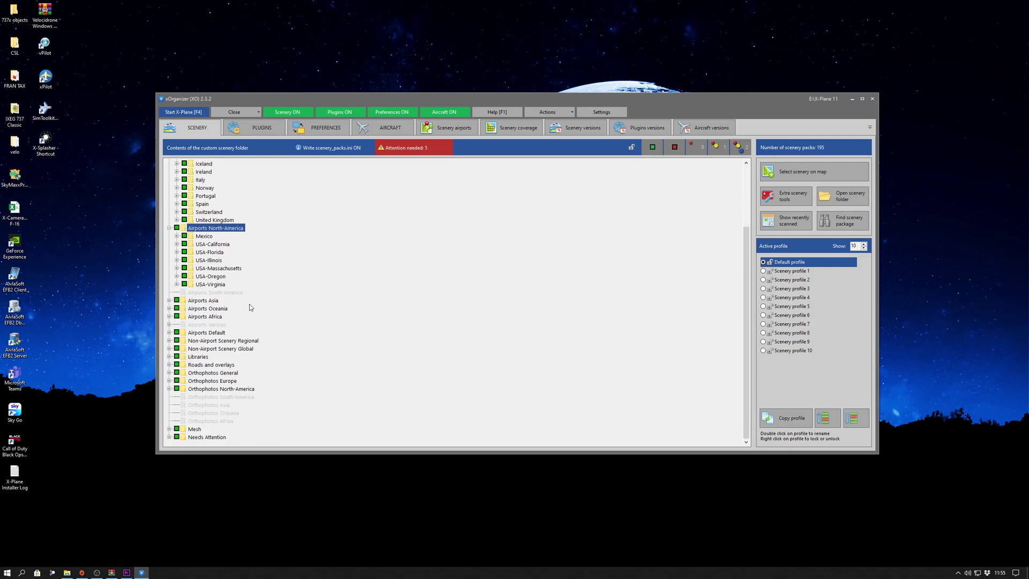
Expand Airports Asia, Oceania (Australia) and Africa (South Africa), leaving South Africa enabled
{"action": "left_click", "coordinate": [169, 301]}
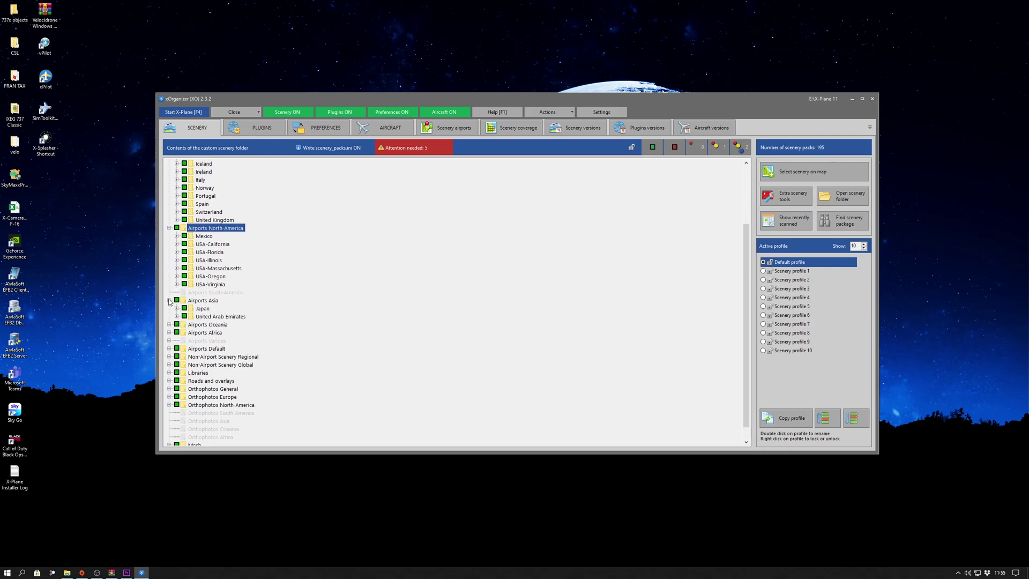
{"action": "left_click", "coordinate": [168, 326]}
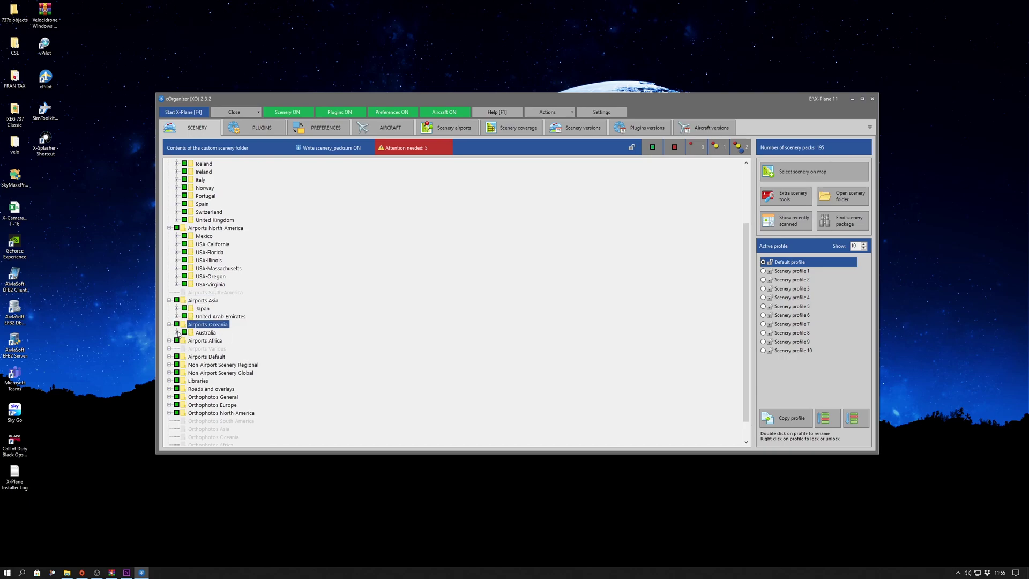
{"action": "left_click", "coordinate": [177, 332]}
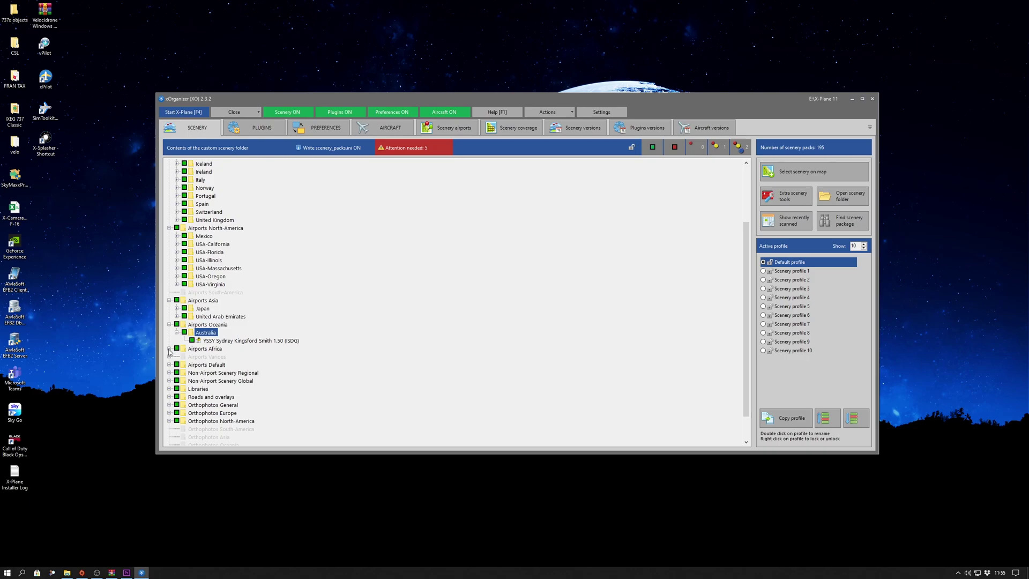
{"action": "left_click", "coordinate": [168, 349]}
{"action": "left_click", "coordinate": [184, 358]}
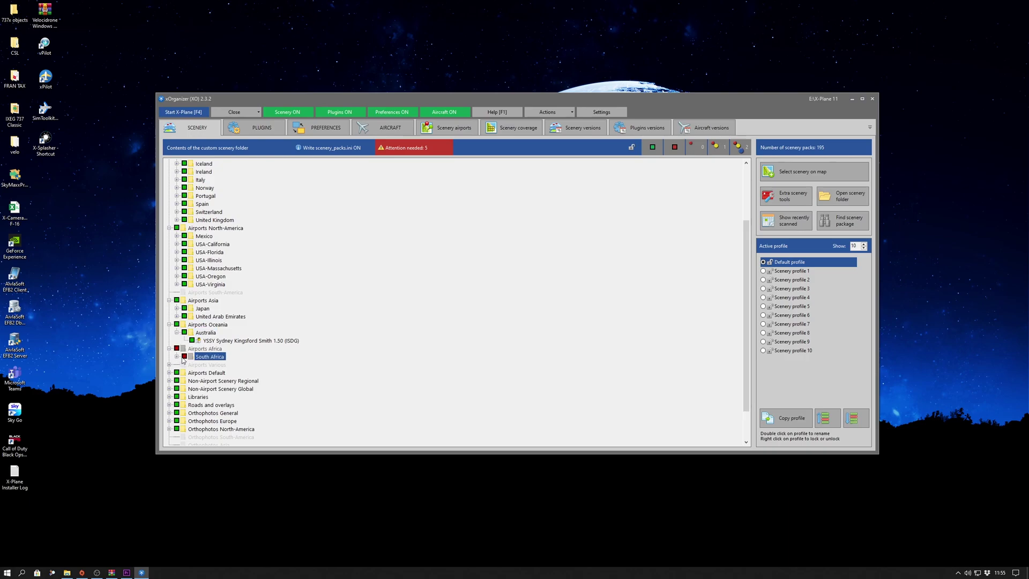
{"action": "left_click", "coordinate": [185, 357]}
{"action": "left_click", "coordinate": [177, 357]}
{"action": "scroll", "coordinate": [415, 366], "scroll_direction": "down", "scroll_amount": 2}
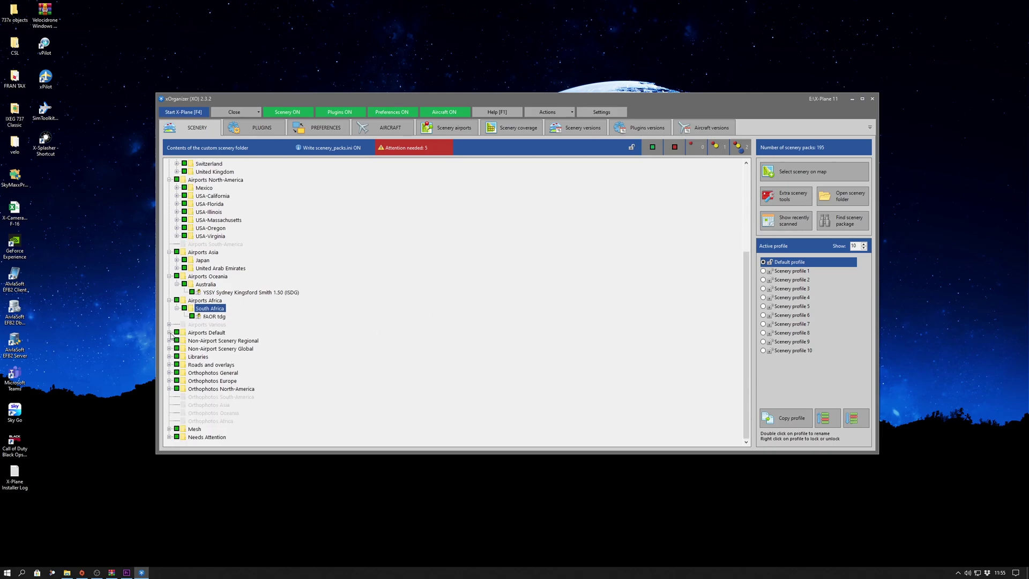
Expand the Airports Default, Aerosoft Airports and Demo Airports folders
{"action": "left_click", "coordinate": [170, 332]}
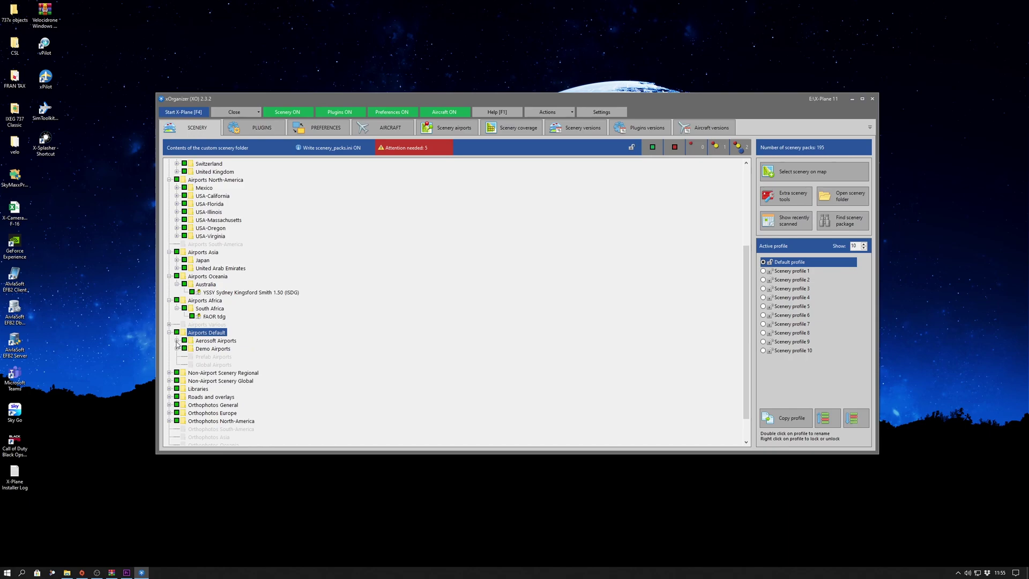
{"action": "left_click", "coordinate": [177, 341]}
{"action": "scroll", "coordinate": [354, 336], "scroll_direction": "down", "scroll_amount": 3}
{"action": "scroll", "coordinate": [354, 336], "scroll_direction": "down", "scroll_amount": 1}
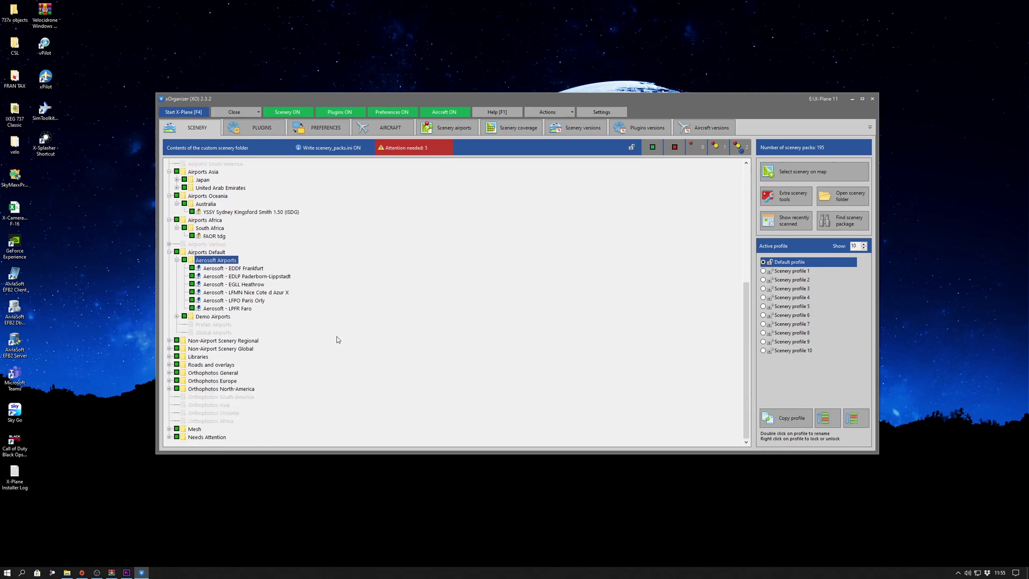
{"action": "left_click", "coordinate": [177, 316]}
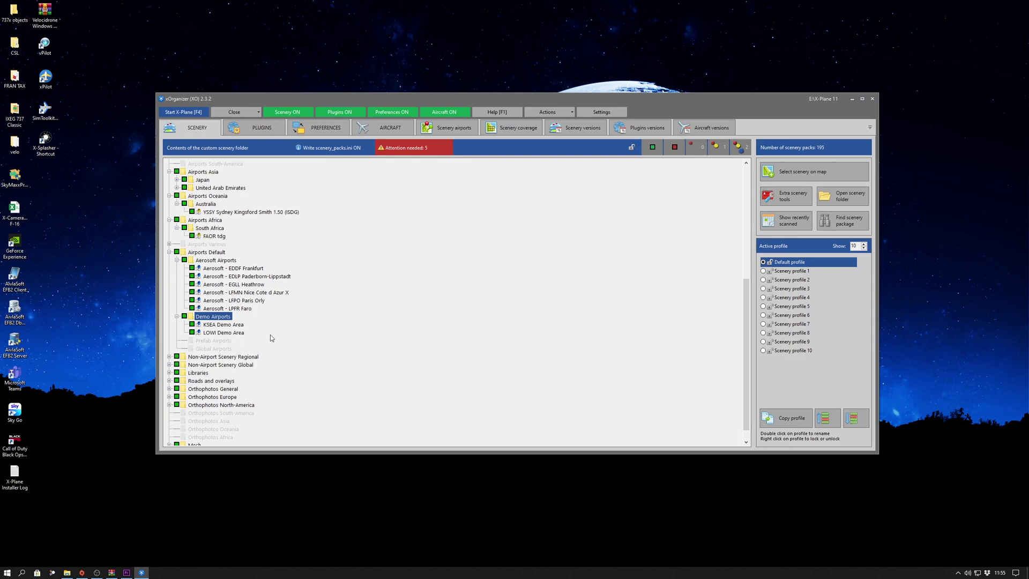
{"action": "scroll", "coordinate": [346, 333], "scroll_direction": "down", "scroll_amount": 1}
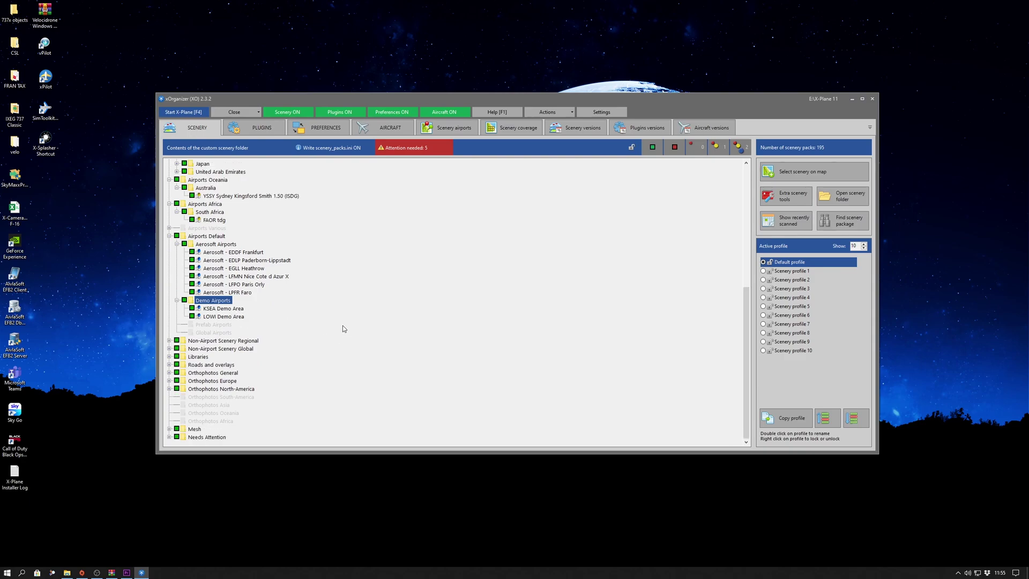
Expand regional scenery (Cities X-Plane, Orbx, Regional buildings) and global scenery's X-Europe folder
{"action": "left_click", "coordinate": [170, 341]}
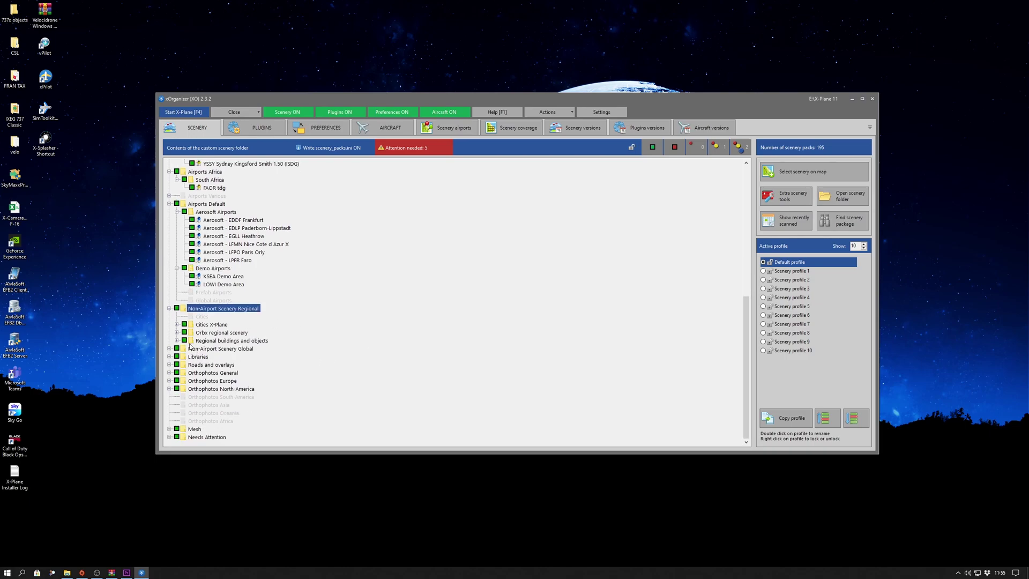
{"action": "left_click", "coordinate": [177, 324]}
{"action": "left_click", "coordinate": [178, 327]}
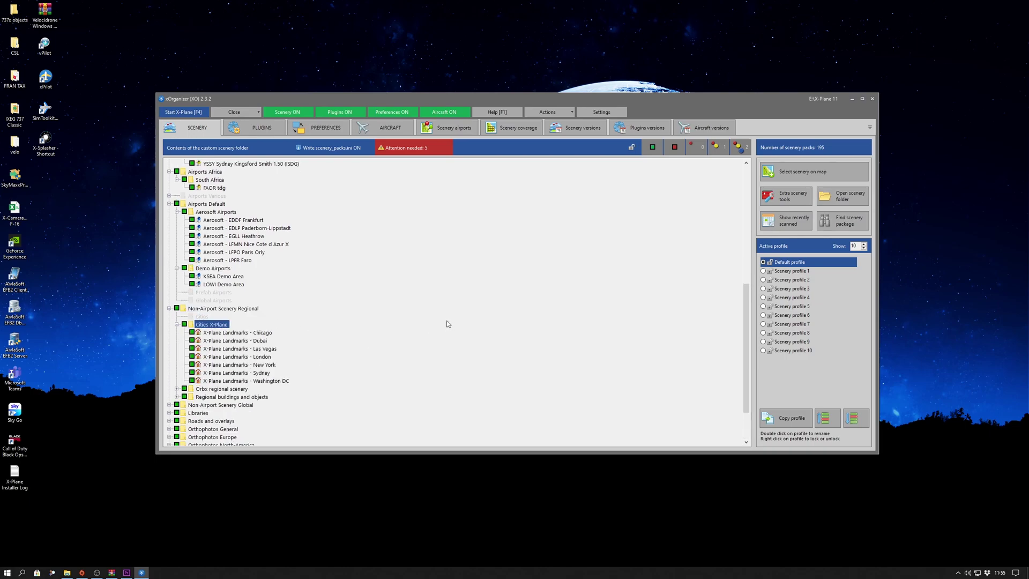
{"action": "scroll", "coordinate": [448, 324], "scroll_direction": "down", "scroll_amount": 2}
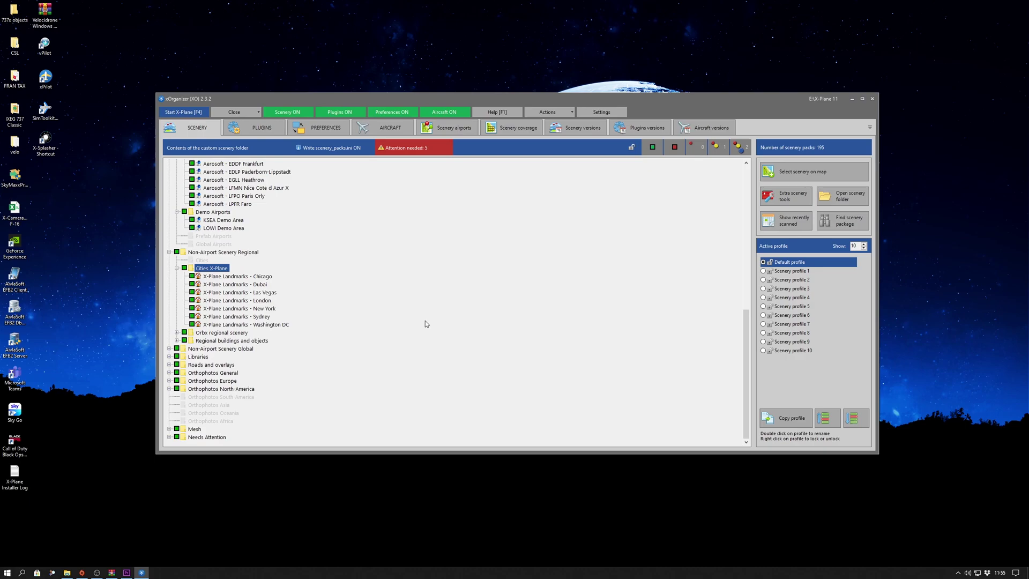
{"action": "left_click", "coordinate": [177, 332]}
{"action": "scroll", "coordinate": [417, 308], "scroll_direction": "down", "scroll_amount": 4}
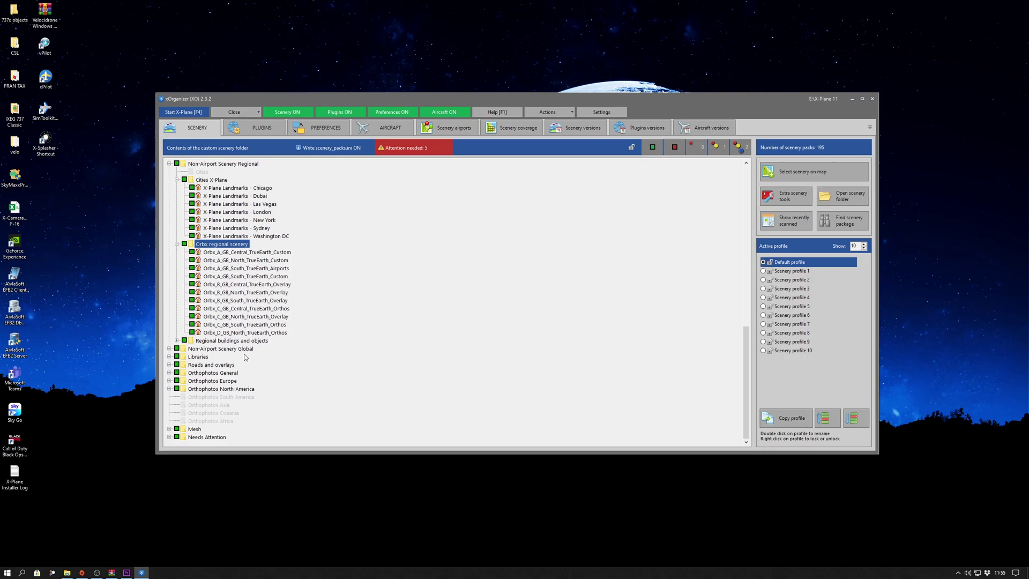
{"action": "left_click", "coordinate": [176, 342]}
{"action": "scroll", "coordinate": [383, 314], "scroll_direction": "down", "scroll_amount": 3}
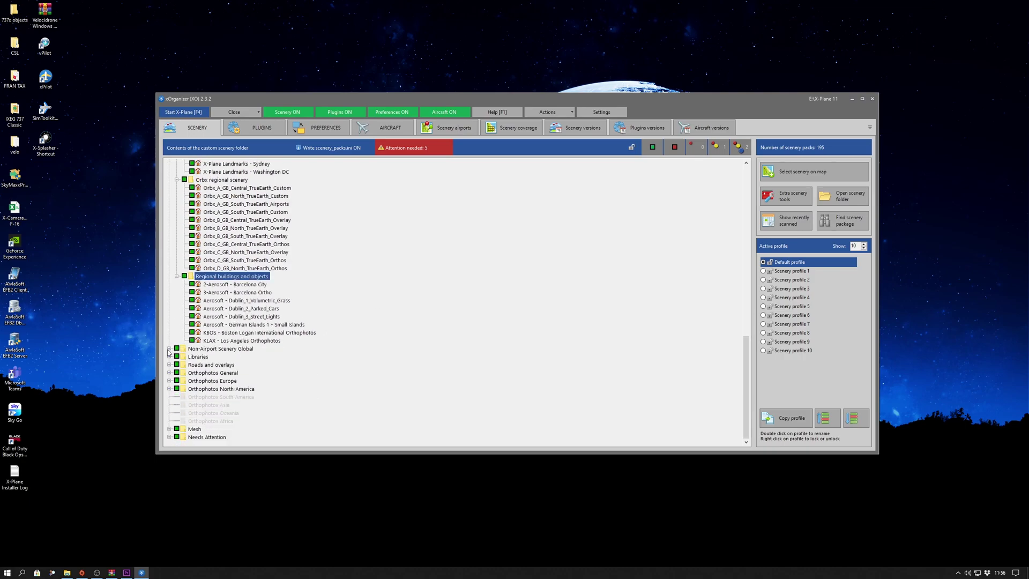
{"action": "left_click", "coordinate": [169, 349]}
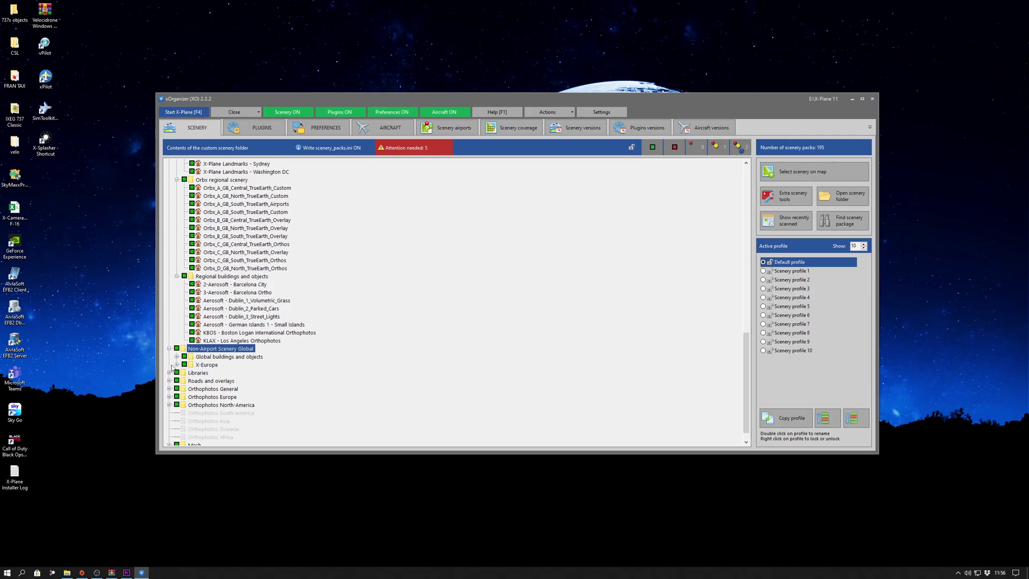
{"action": "left_click", "coordinate": [177, 365]}
{"action": "scroll", "coordinate": [418, 292], "scroll_direction": "down", "scroll_amount": 3}
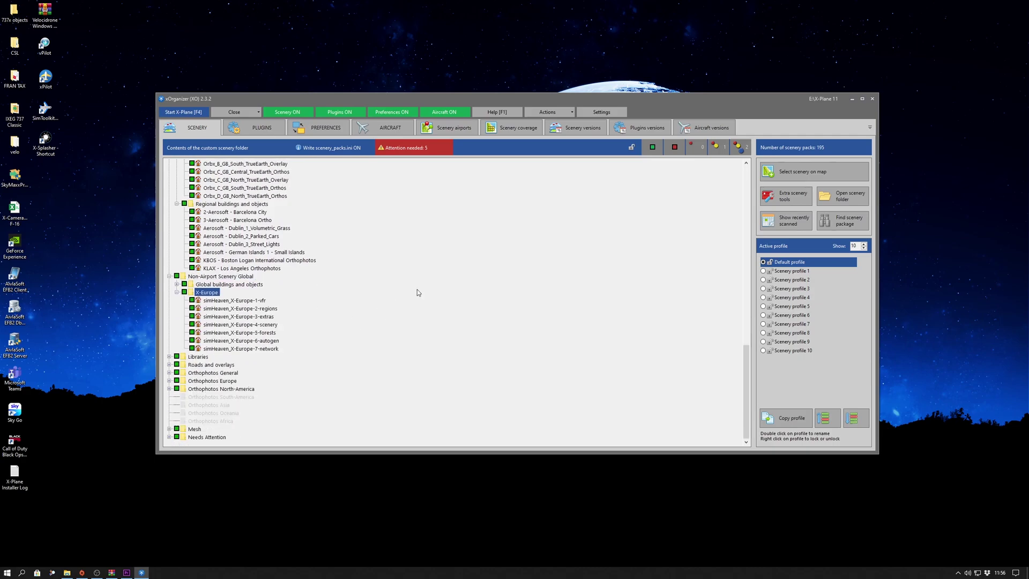
In the plugins overview, expand the Plugins, Script, Lua Scripts, Connections and Data groups
{"action": "left_click", "coordinate": [258, 128]}
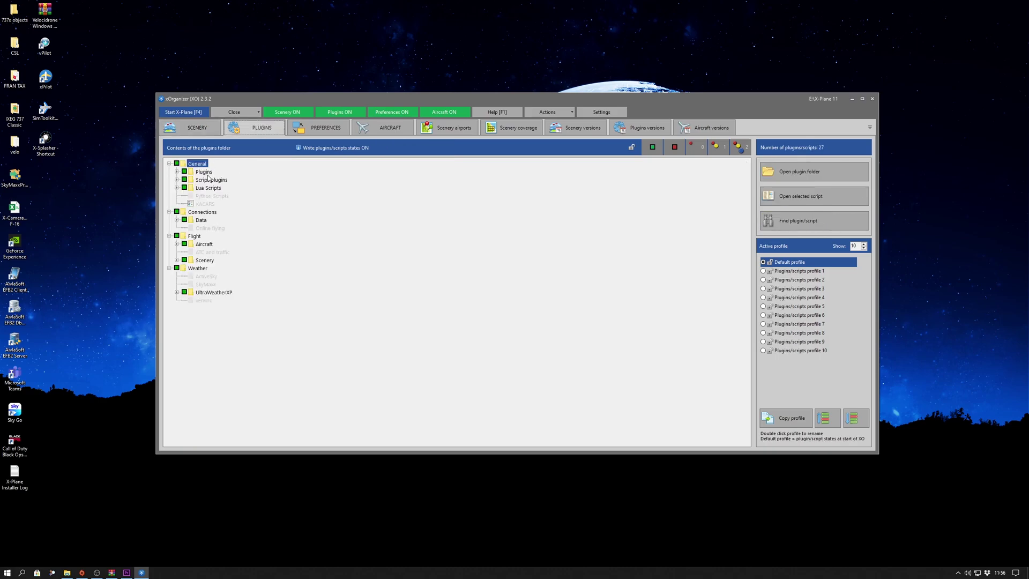
{"action": "left_click", "coordinate": [177, 173]}
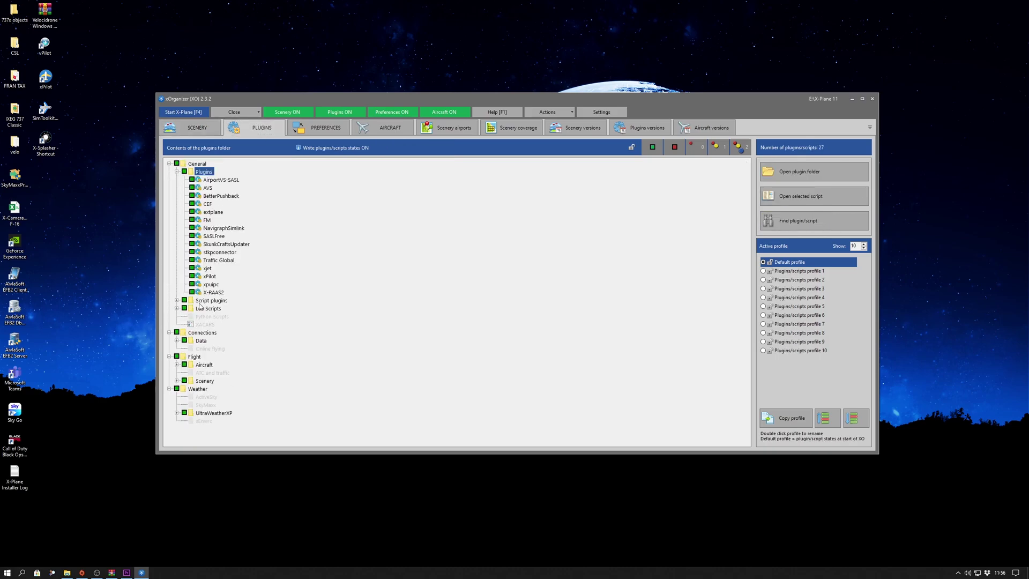
{"action": "left_click", "coordinate": [177, 301]}
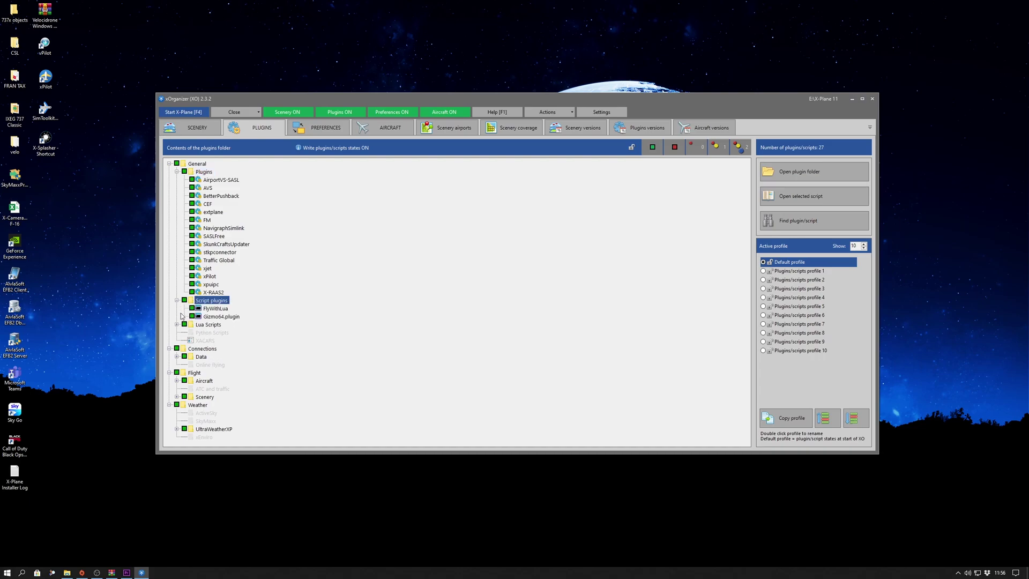
{"action": "left_click", "coordinate": [177, 325]}
{"action": "scroll", "coordinate": [295, 299], "scroll_direction": "down", "scroll_amount": 1}
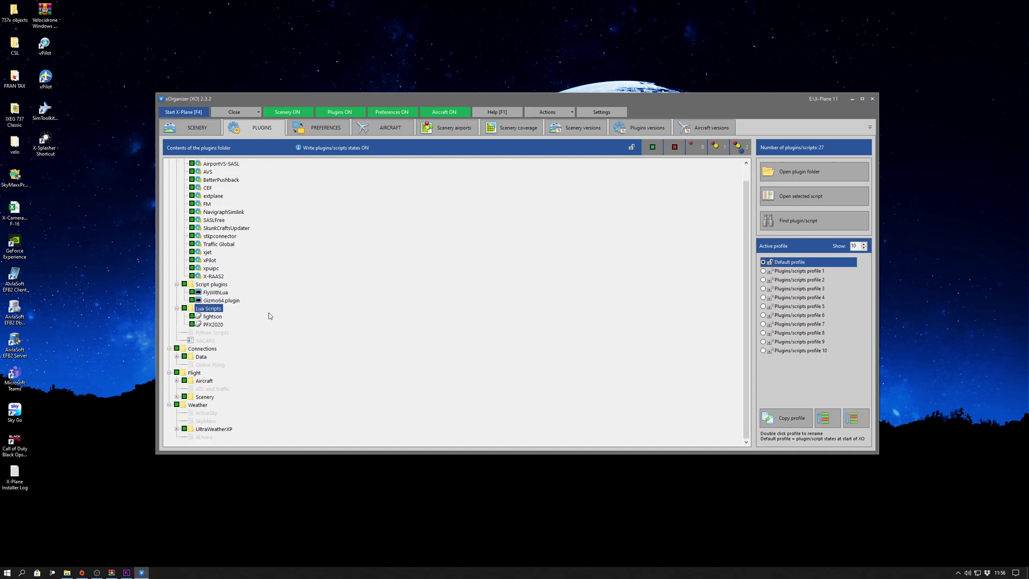
{"action": "left_click", "coordinate": [169, 348]}
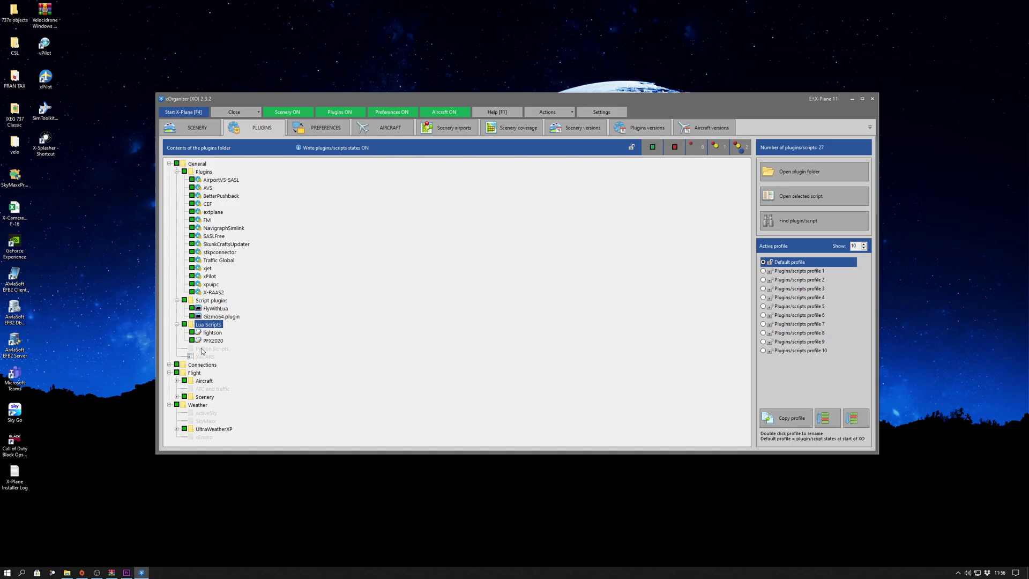
{"action": "left_click", "coordinate": [169, 365]}
{"action": "left_click", "coordinate": [178, 373]}
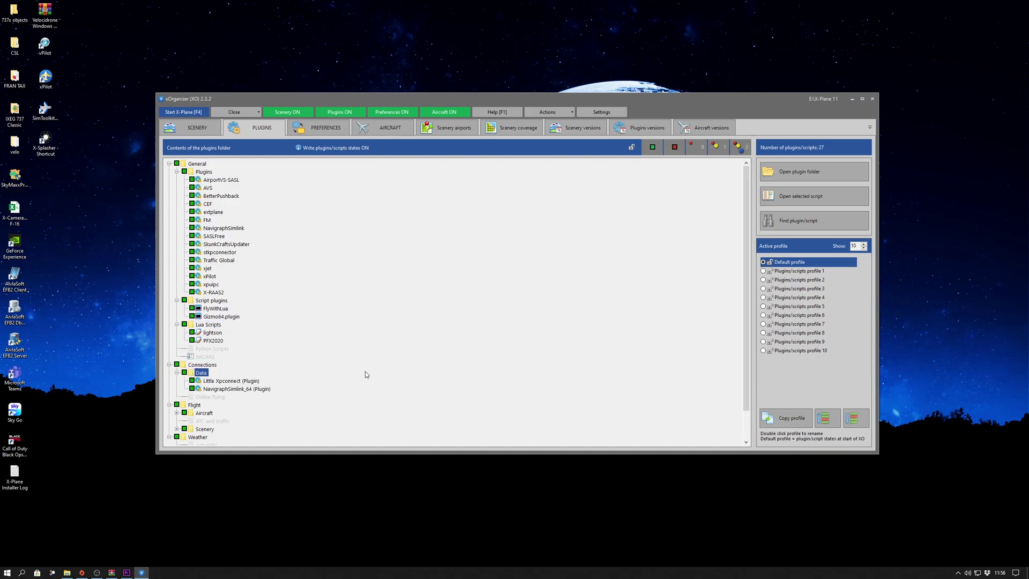
Show the Flight Aircraft, Flight Scenery and UltraWeatherXP plugins, then view the stored preferences files
{"action": "scroll", "coordinate": [365, 374], "scroll_direction": "down", "scroll_amount": 2}
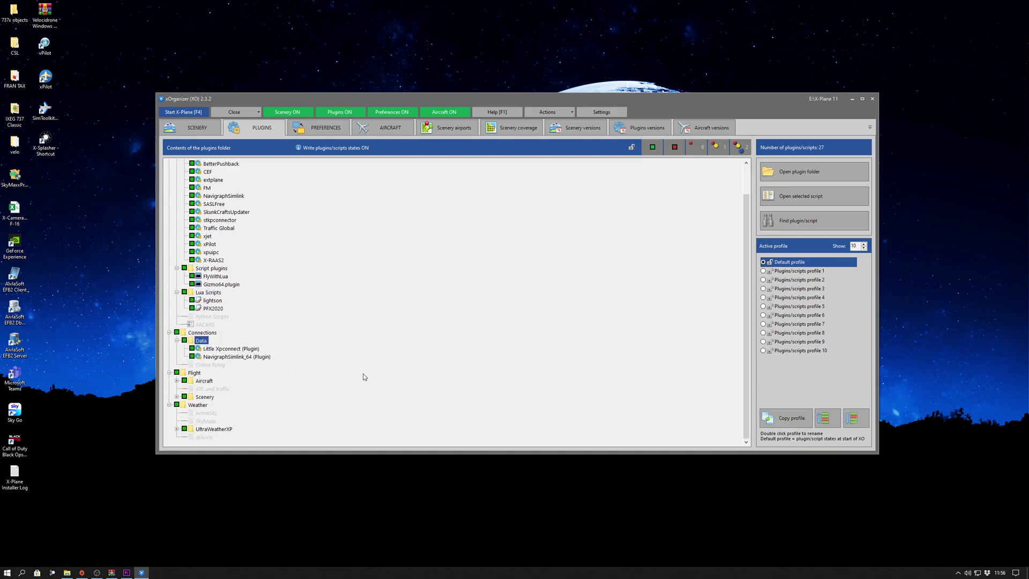
{"action": "left_click", "coordinate": [169, 373]}
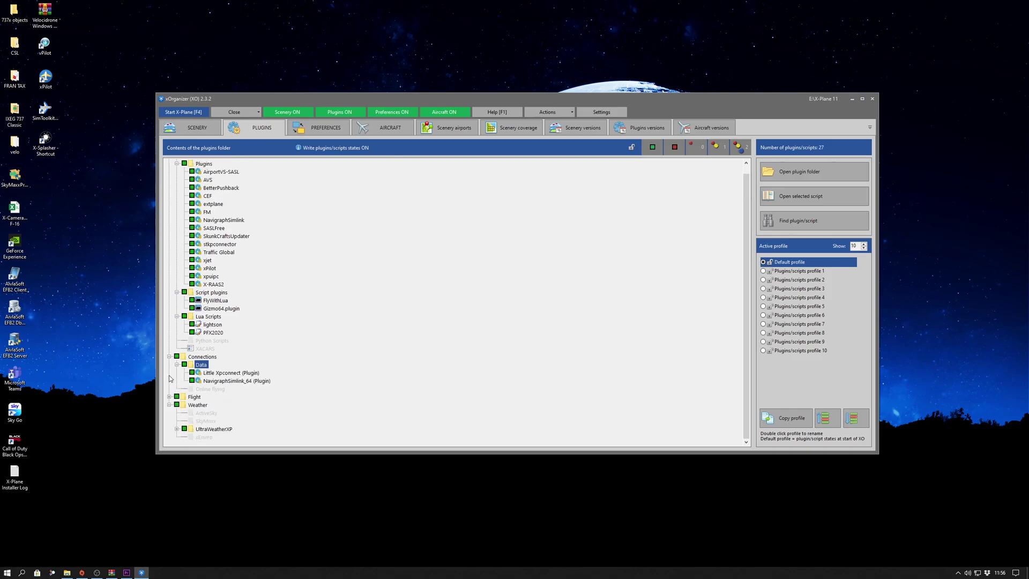
{"action": "left_click", "coordinate": [170, 397]}
{"action": "scroll", "coordinate": [209, 400], "scroll_direction": "down", "scroll_amount": 1}
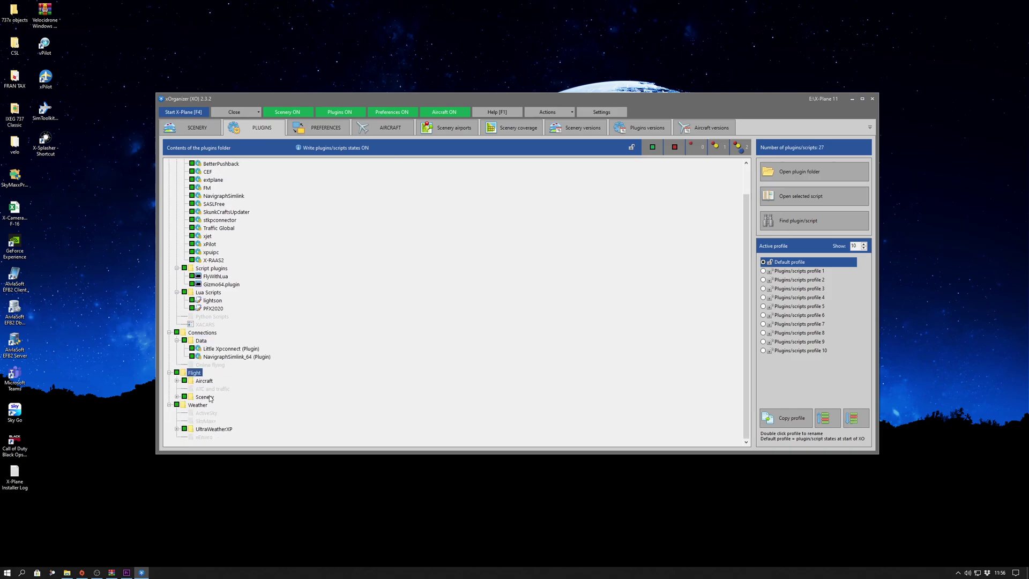
{"action": "left_click", "coordinate": [177, 381]}
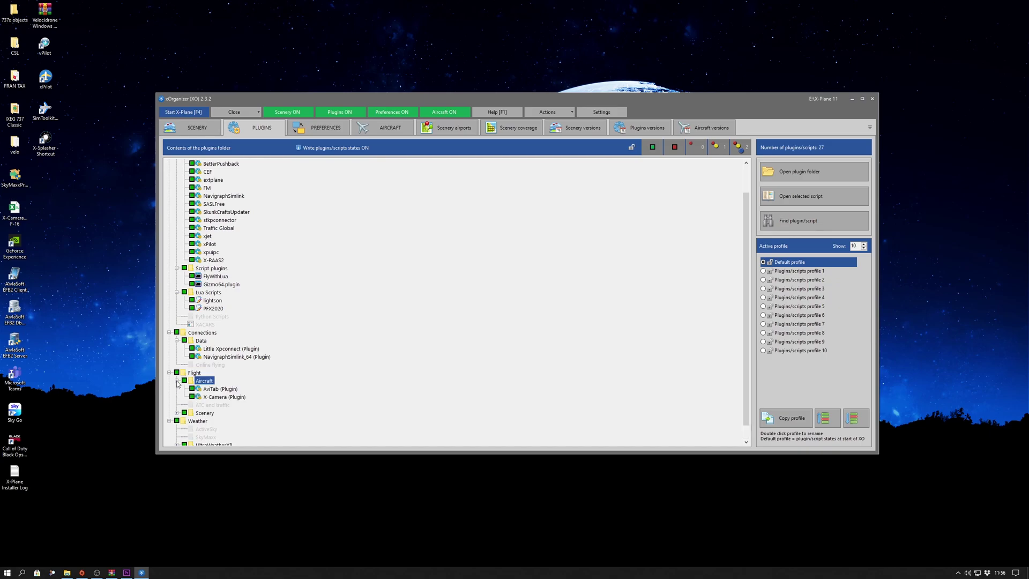
{"action": "left_click", "coordinate": [177, 414]}
{"action": "scroll", "coordinate": [281, 391], "scroll_direction": "down", "scroll_amount": 2}
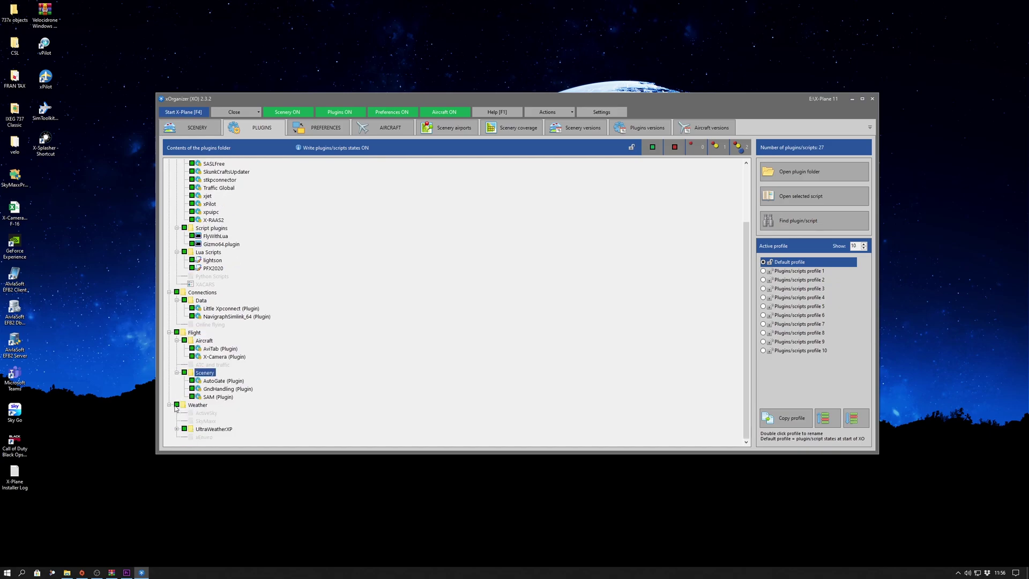
{"action": "left_click", "coordinate": [177, 429]}
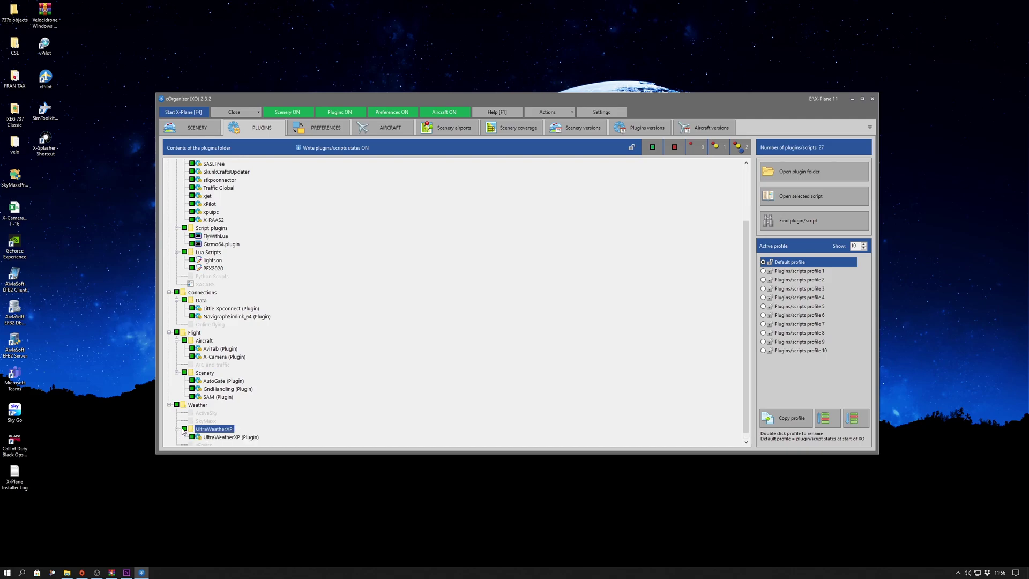
{"action": "scroll", "coordinate": [306, 382], "scroll_direction": "up", "scroll_amount": 3}
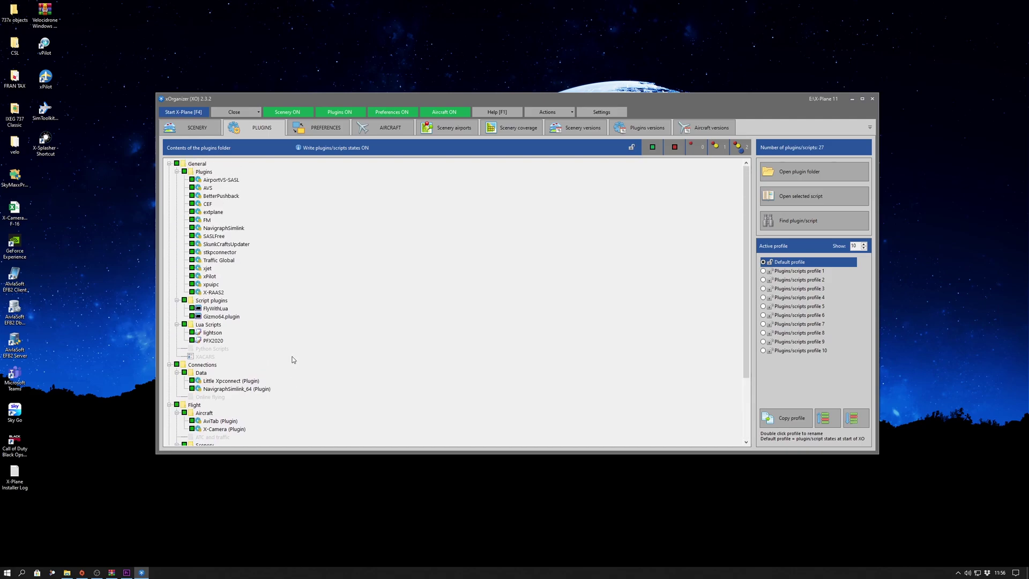
{"action": "left_click", "coordinate": [337, 138]}
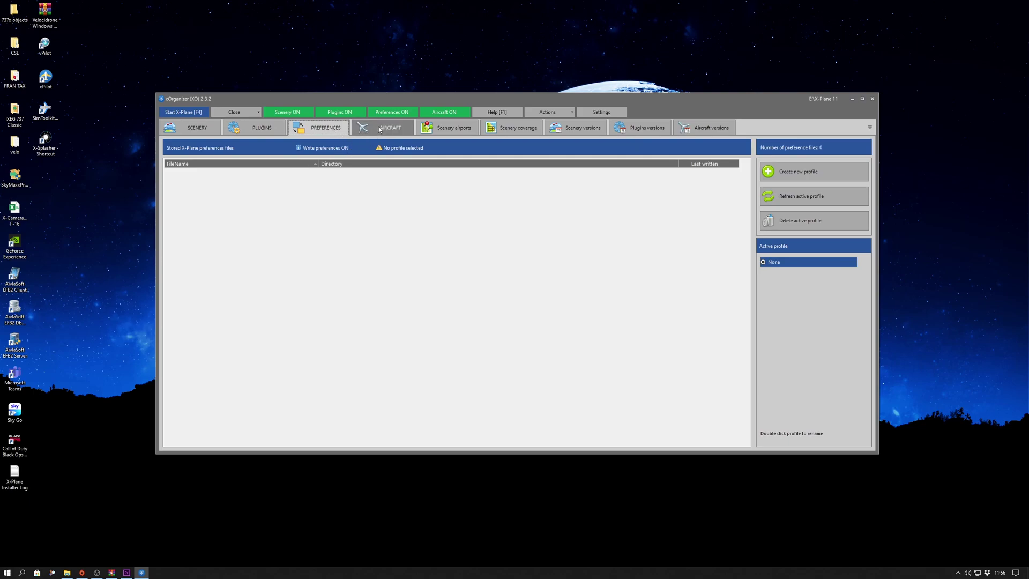
Create a new preferences profile with every preferences file selected and enter its name
{"action": "left_click", "coordinate": [794, 171]}
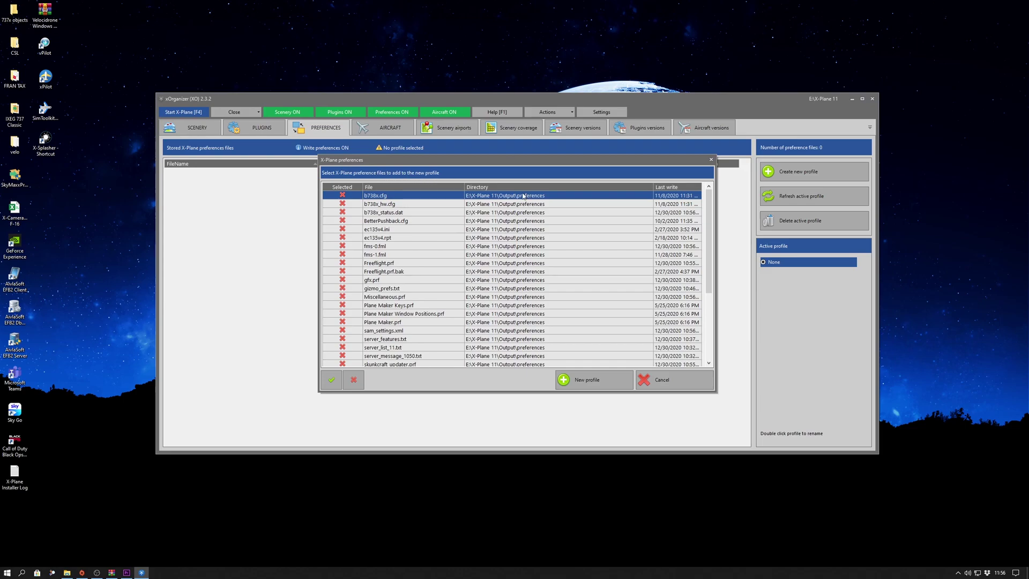
{"action": "left_click", "coordinate": [333, 380]}
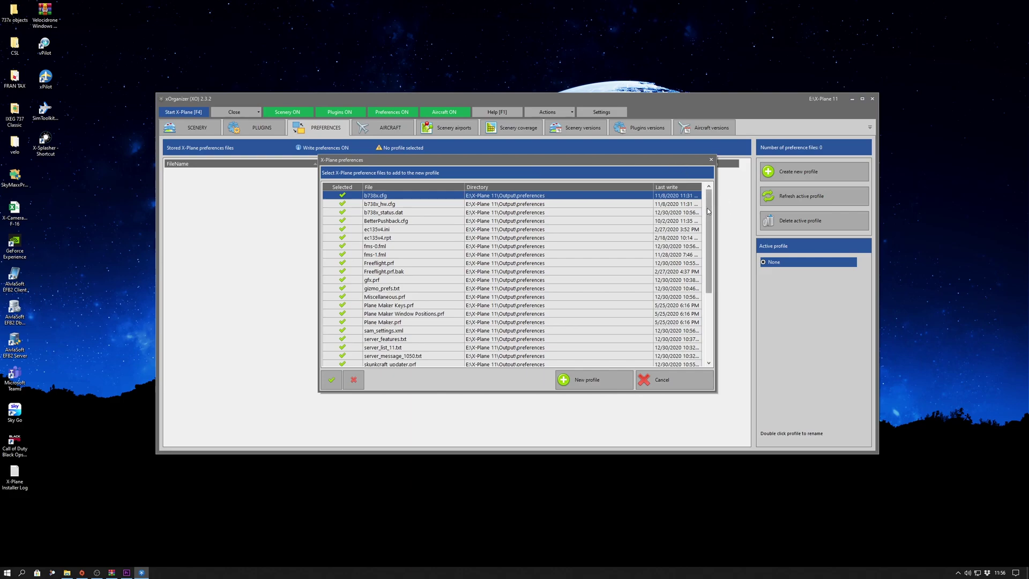
{"action": "left_click_drag", "start_coordinate": [707, 207], "coordinate": [718, 286]}
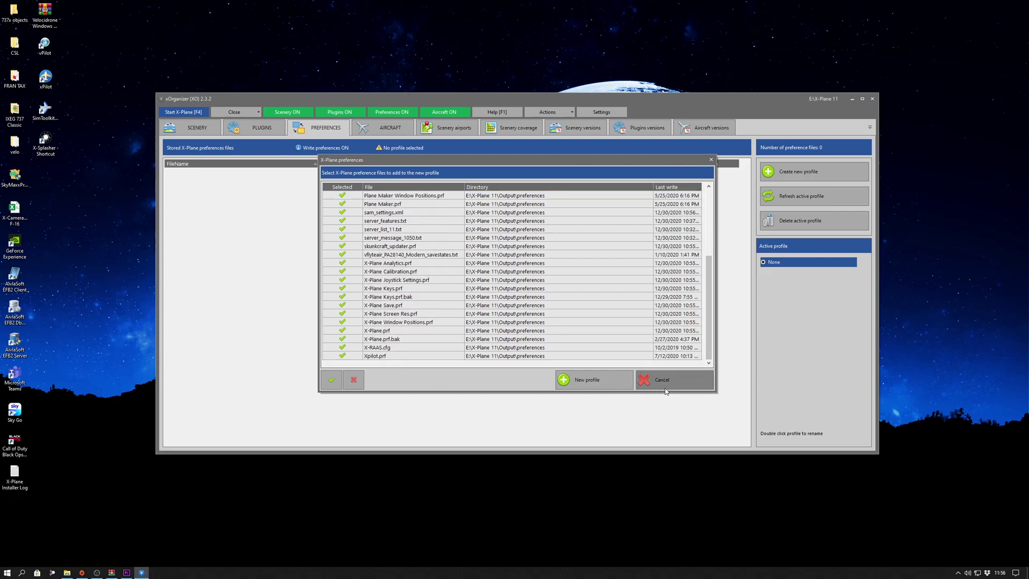
{"action": "left_click", "coordinate": [597, 381]}
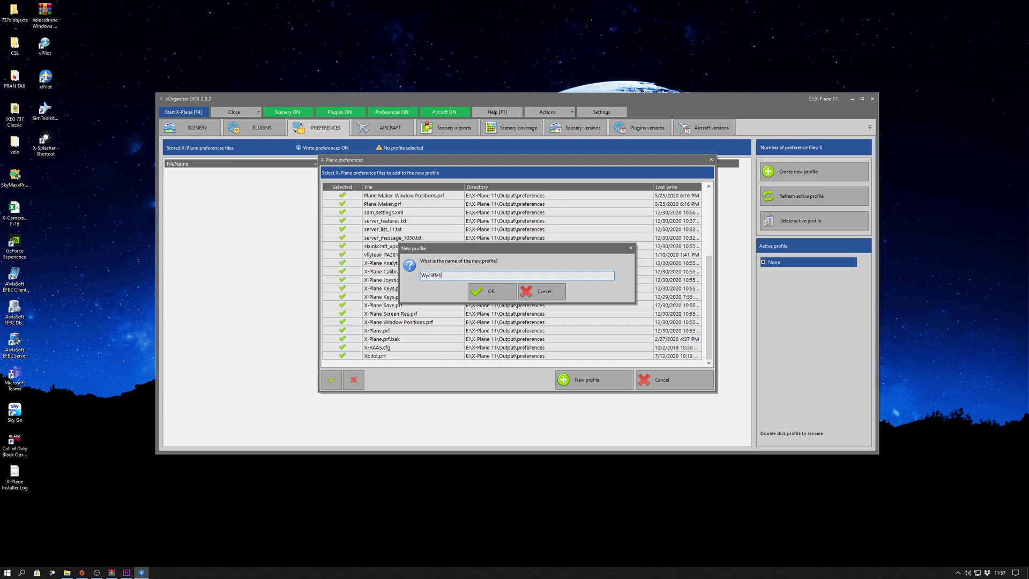
Confirm the new 34-file profile, refresh it from the X-Plane folder, and show the aircraft list
{"action": "left_click", "coordinate": [489, 291]}
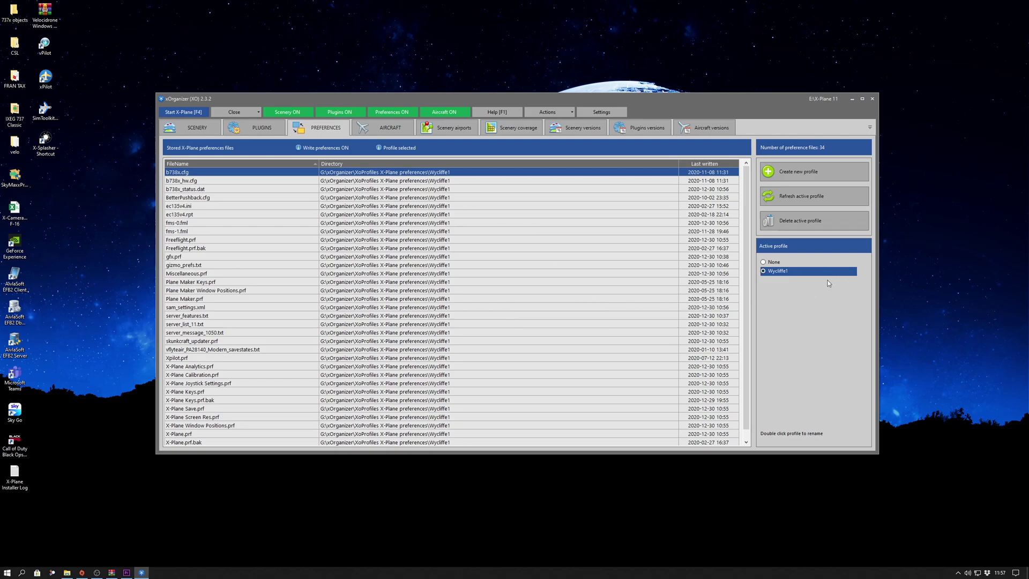
{"action": "left_click", "coordinate": [816, 197]}
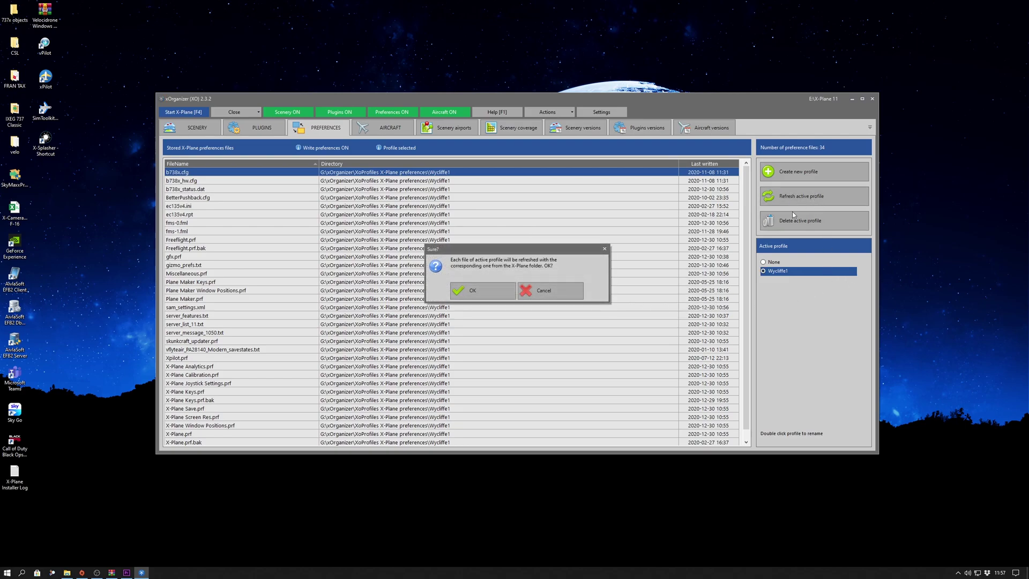
{"action": "left_click", "coordinate": [488, 290]}
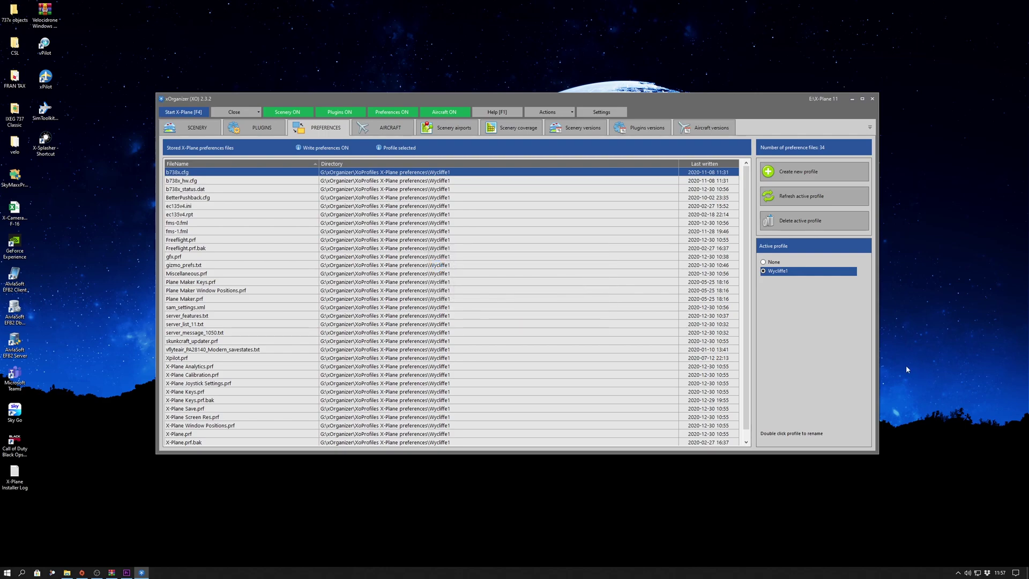
{"action": "scroll", "coordinate": [749, 224], "scroll_direction": "down", "scroll_amount": 1}
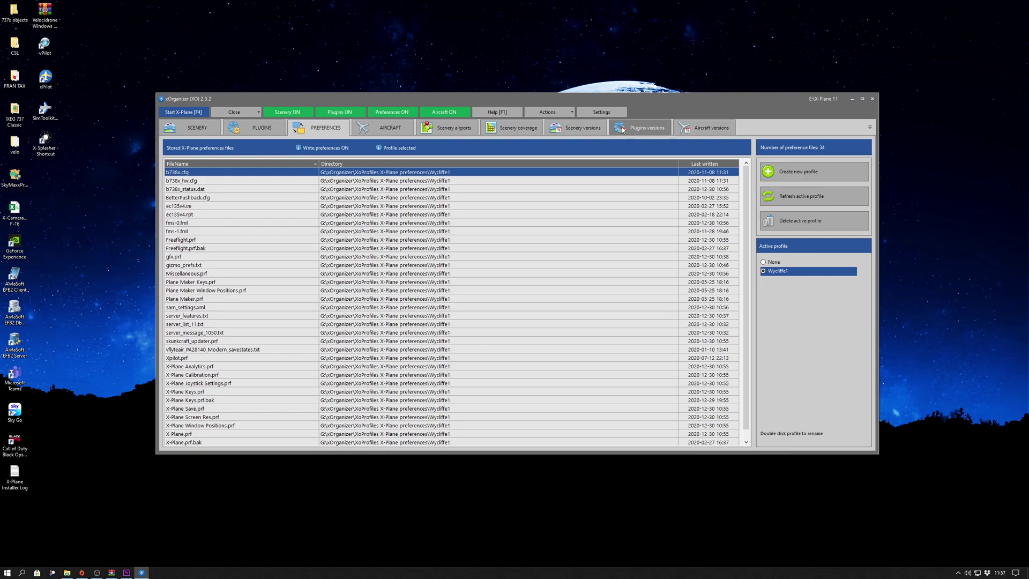
{"action": "left_click", "coordinate": [391, 127]}
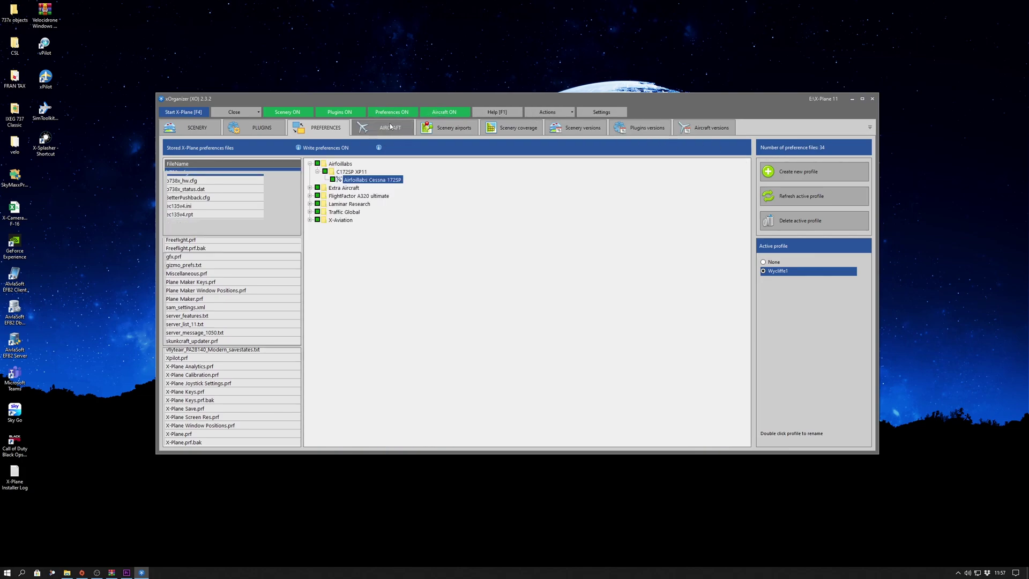
View the FlightFactor A320 ultimate details and expand the Laminar Research aircraft folder
{"action": "left_click", "coordinate": [311, 196]}
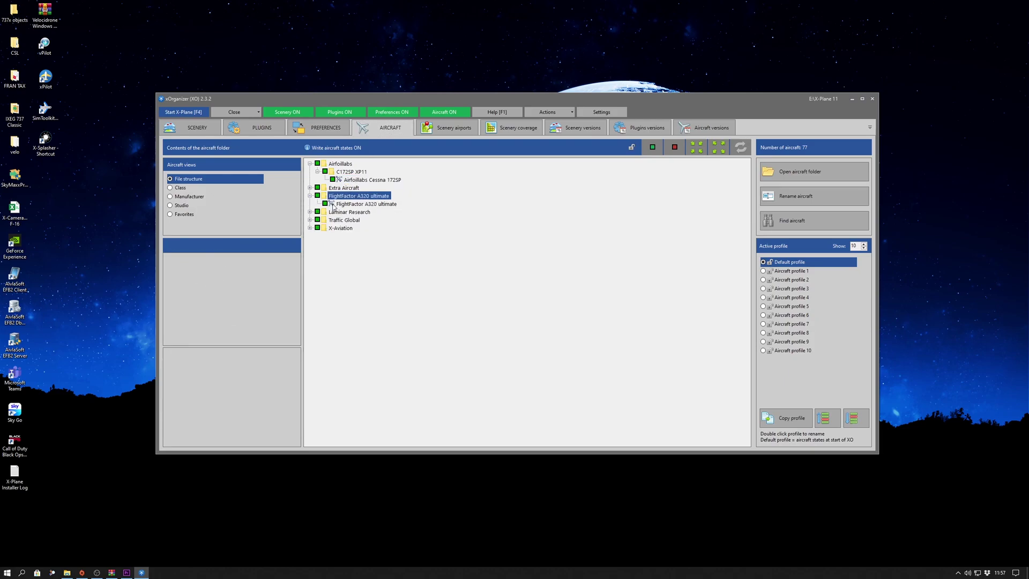
{"action": "left_click", "coordinate": [357, 204]}
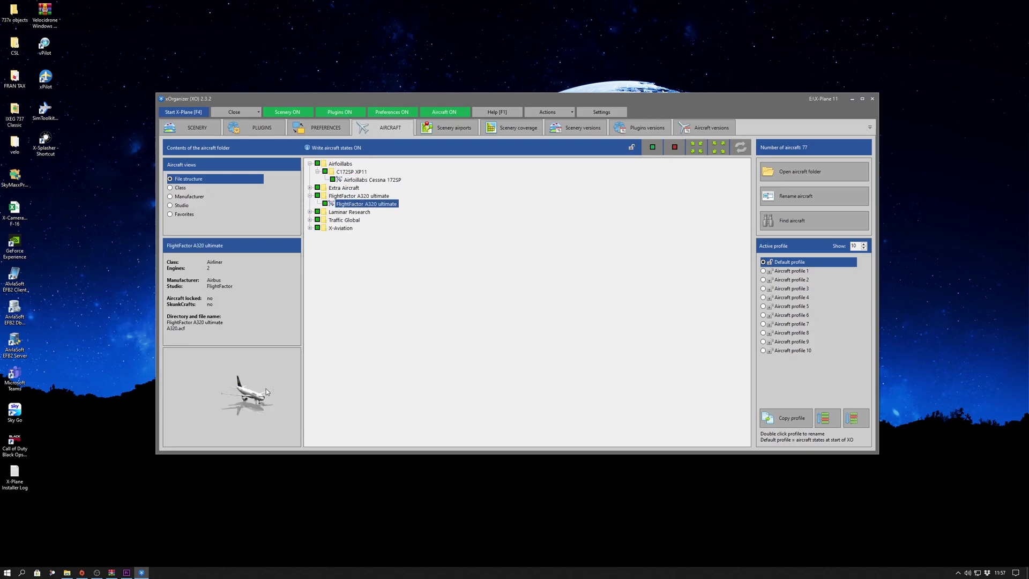
{"action": "left_click", "coordinate": [310, 212]}
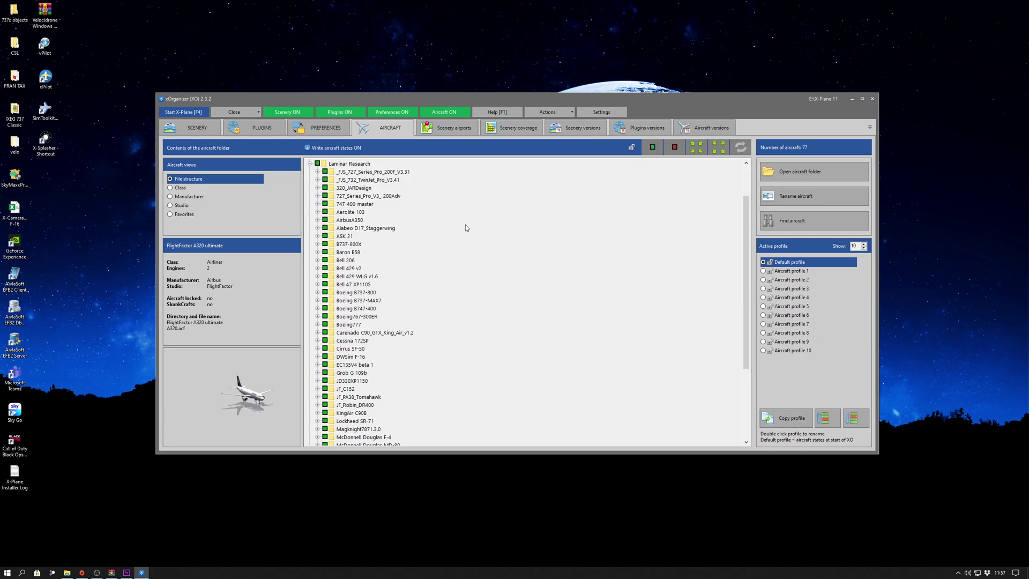
{"action": "scroll", "coordinate": [404, 262], "scroll_direction": "down", "scroll_amount": 1}
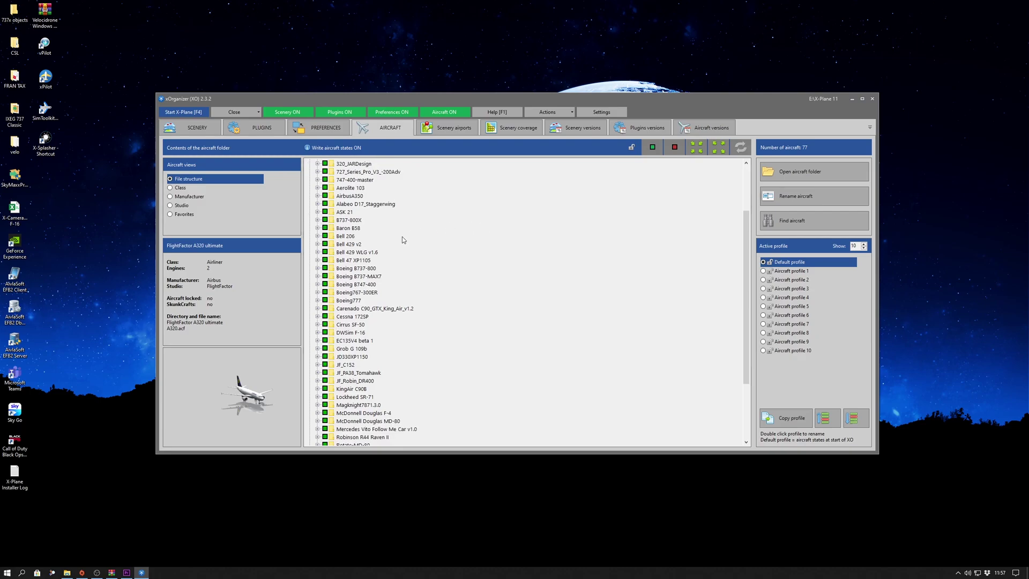
{"action": "scroll", "coordinate": [414, 242], "scroll_direction": "down", "scroll_amount": 3}
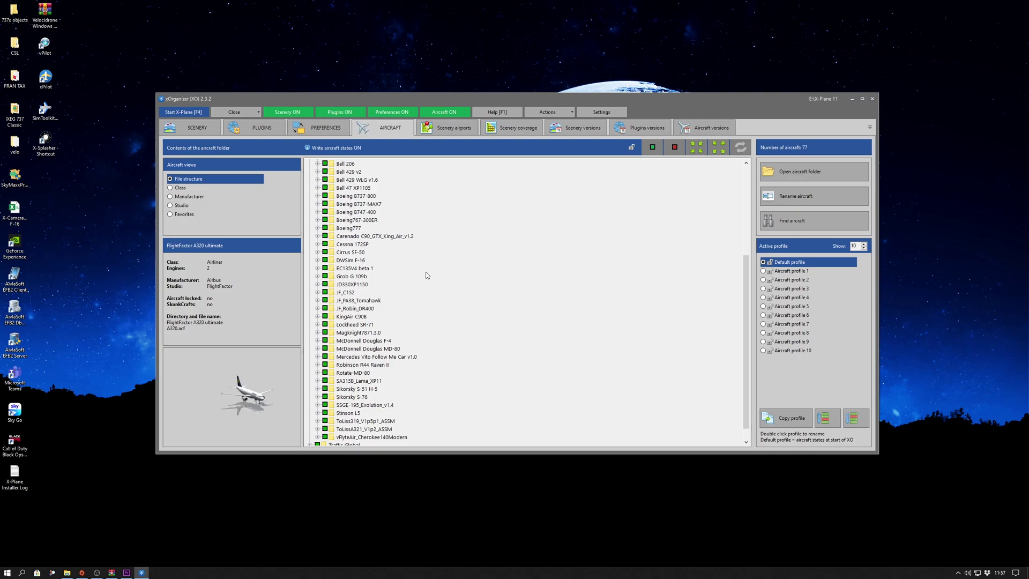
{"action": "scroll", "coordinate": [420, 279], "scroll_direction": "down", "scroll_amount": 1}
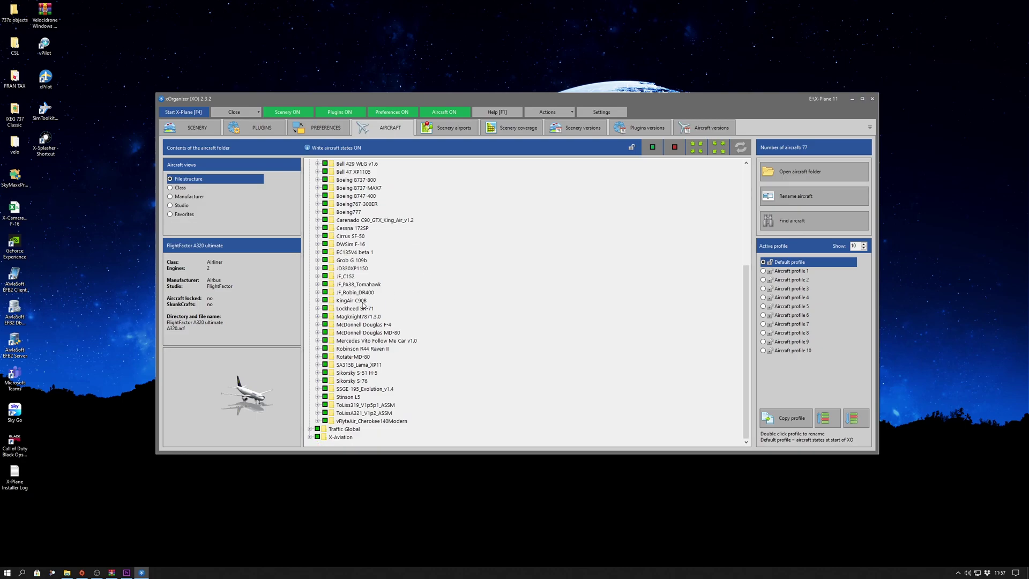
Toggle ToLiss319_V1p5p1_ASSM off and on, view the A319 Hi Def details, then group by class
{"action": "left_click", "coordinate": [369, 407]}
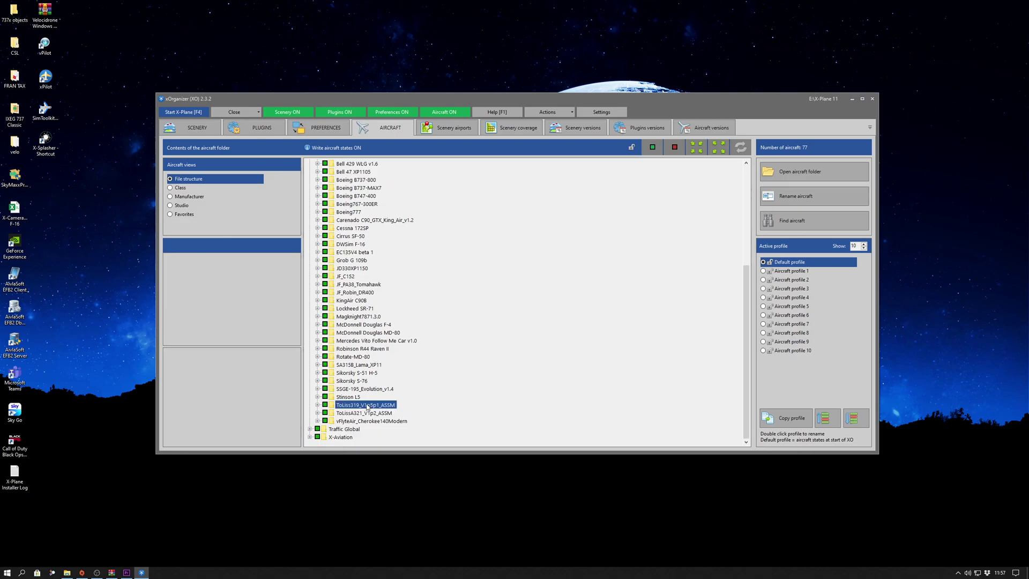
{"action": "left_click", "coordinate": [317, 405]}
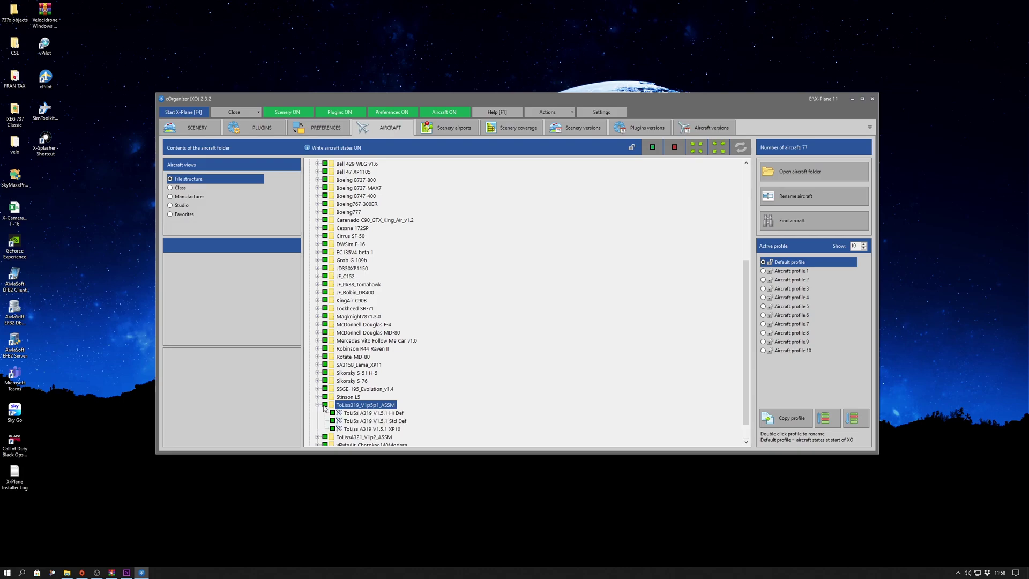
{"action": "left_click", "coordinate": [325, 405]}
{"action": "left_click", "coordinate": [324, 405]}
{"action": "left_click", "coordinate": [349, 413]}
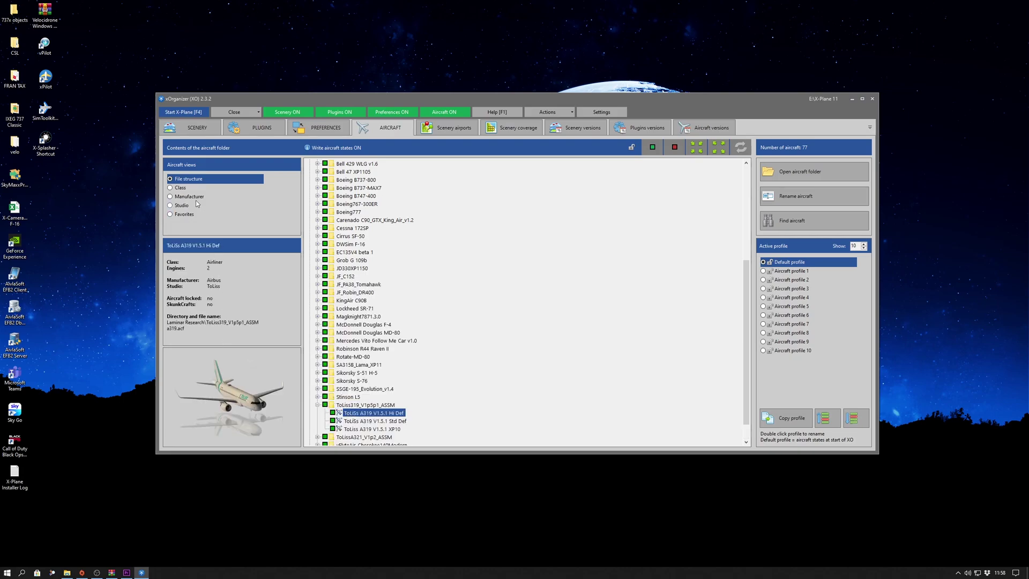
{"action": "left_click", "coordinate": [171, 188]}
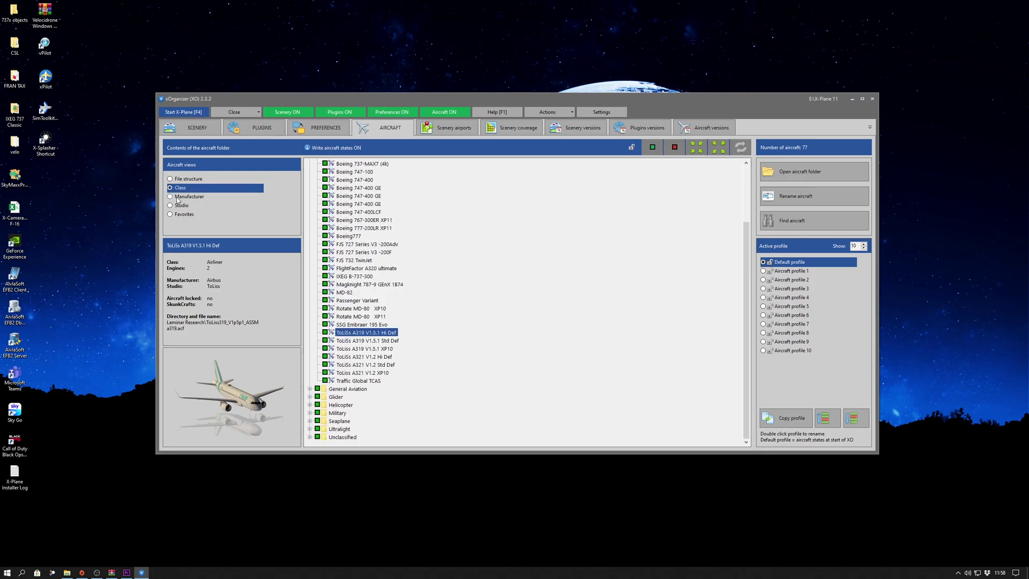
Cycle aircraft views through manufacturer, studio, favourites and file structure, then list scenery airports
{"action": "left_click", "coordinate": [170, 198]}
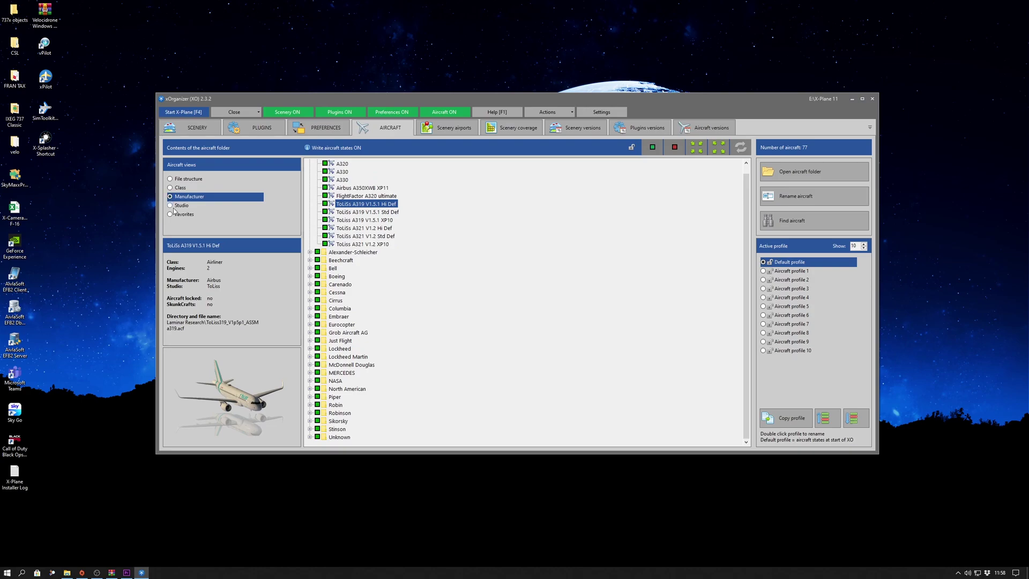
{"action": "left_click", "coordinate": [171, 207]}
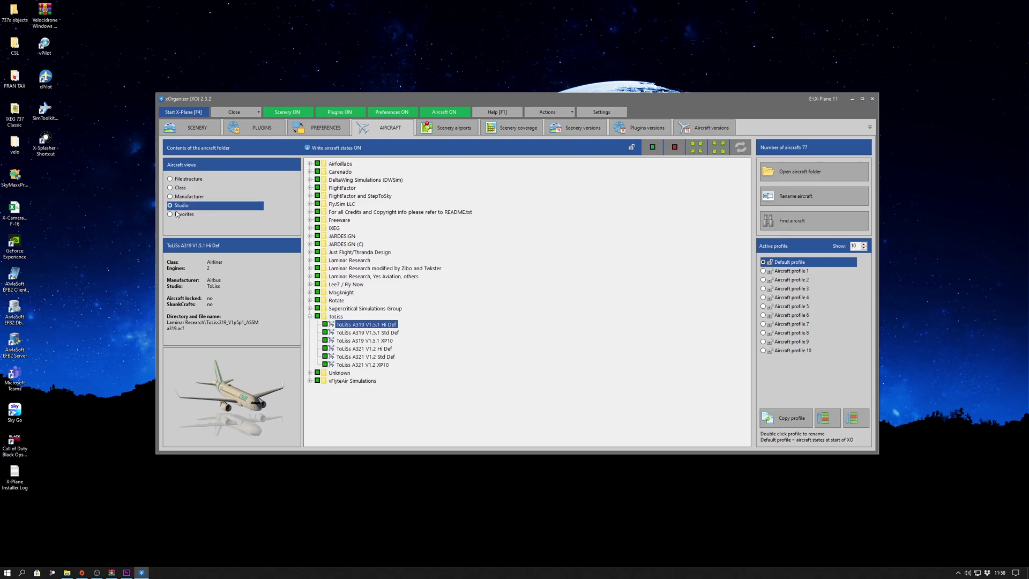
{"action": "left_click", "coordinate": [171, 215]}
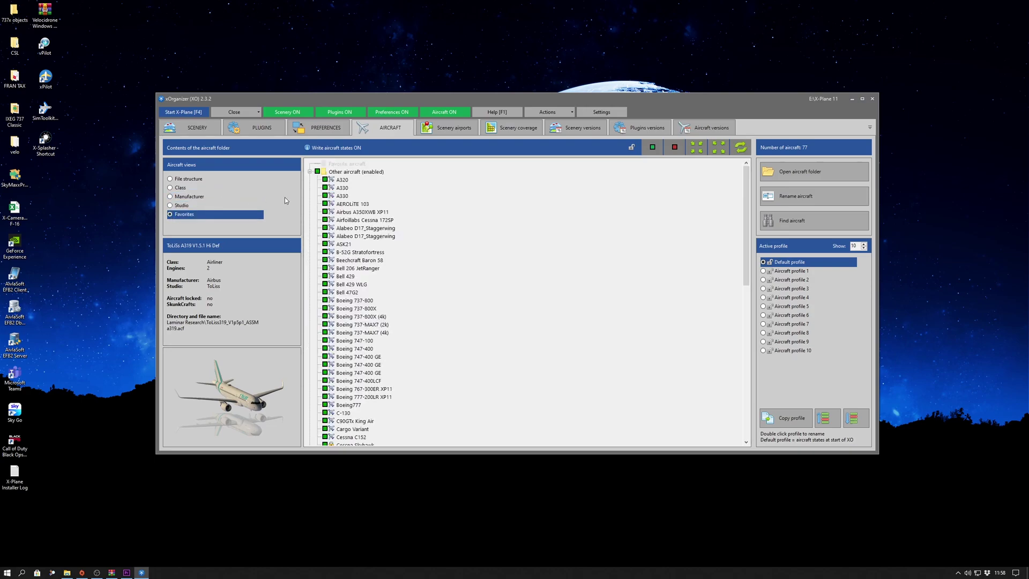
{"action": "left_click", "coordinate": [171, 180]}
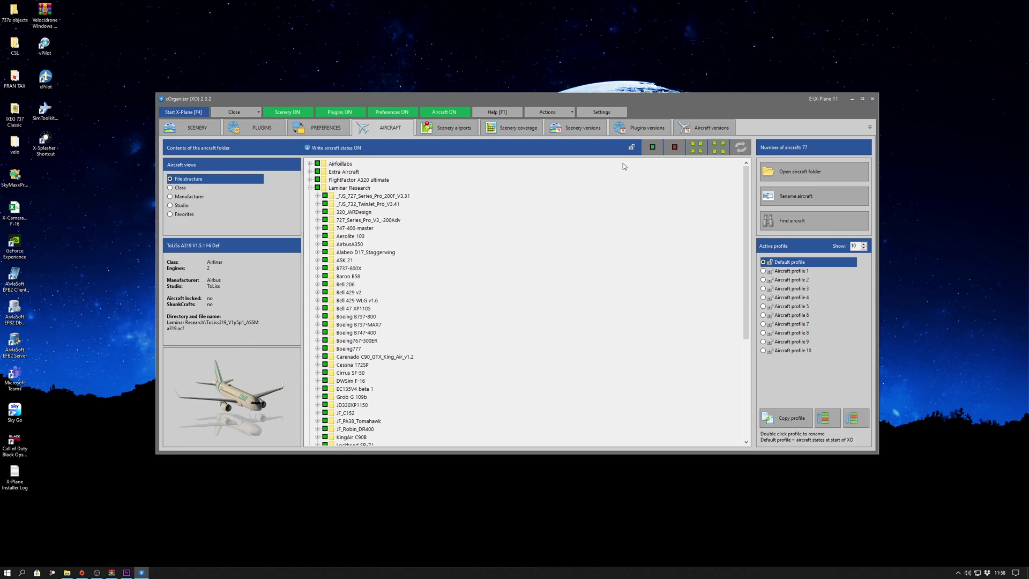
{"action": "left_click", "coordinate": [462, 129]}
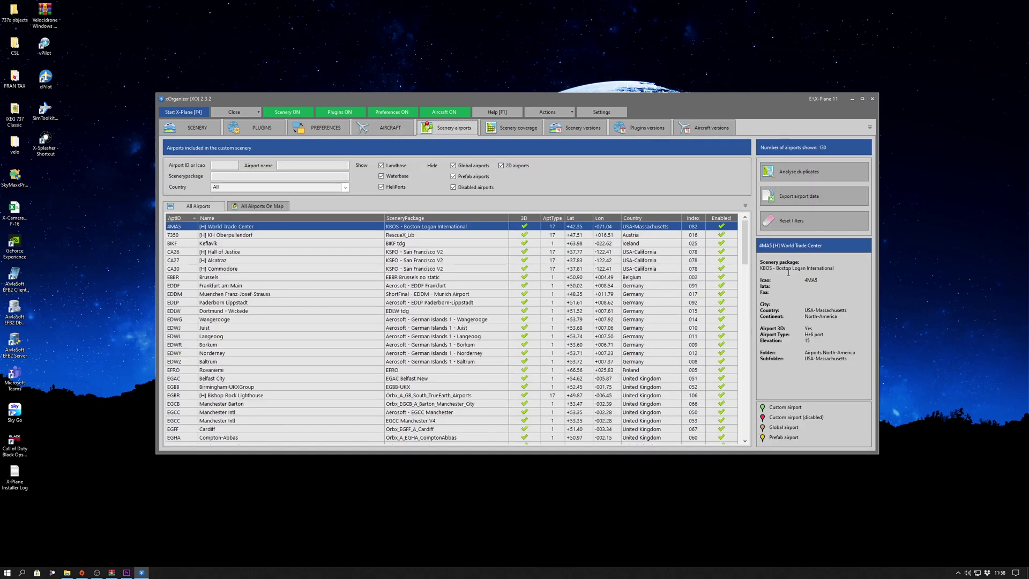
Scroll through the list of 130 custom-scenery airports
{"action": "left_click_drag", "start_coordinate": [747, 233], "coordinate": [740, 320]}
{"action": "scroll", "coordinate": [531, 235], "scroll_direction": "up", "scroll_amount": 15}
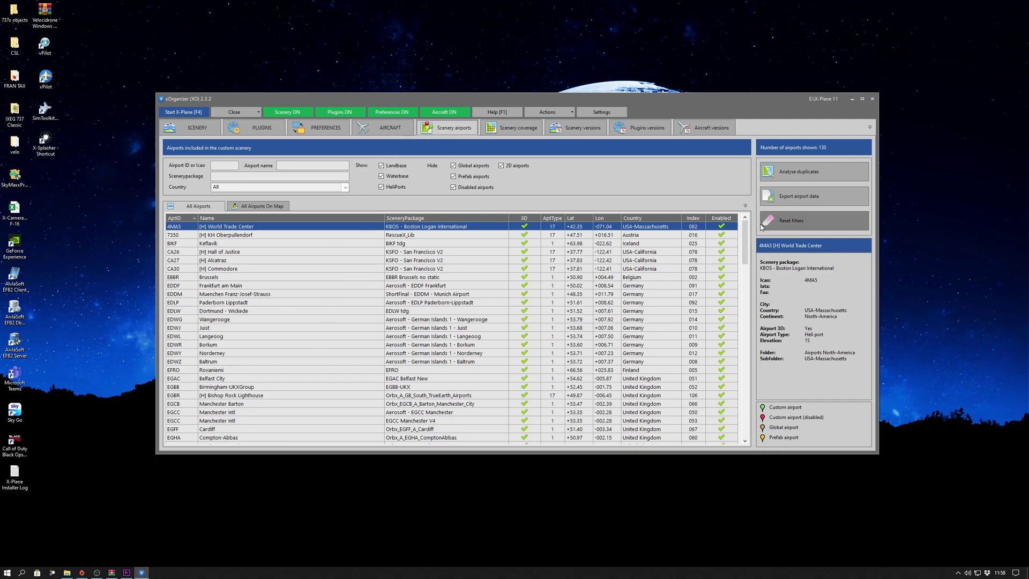
{"action": "left_click_drag", "start_coordinate": [746, 237], "coordinate": [744, 323]}
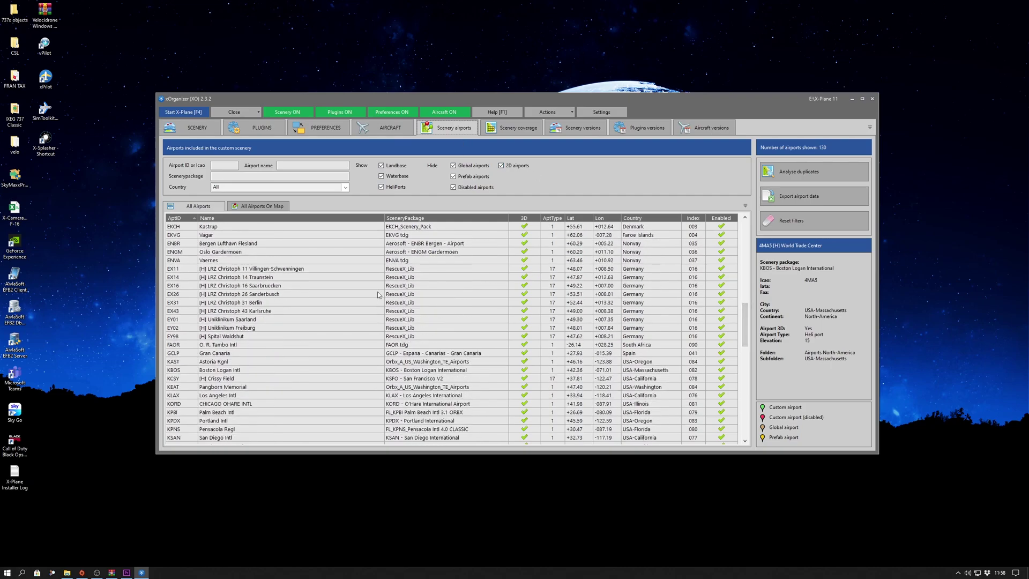
{"action": "scroll", "coordinate": [378, 294], "scroll_direction": "up", "scroll_amount": 1}
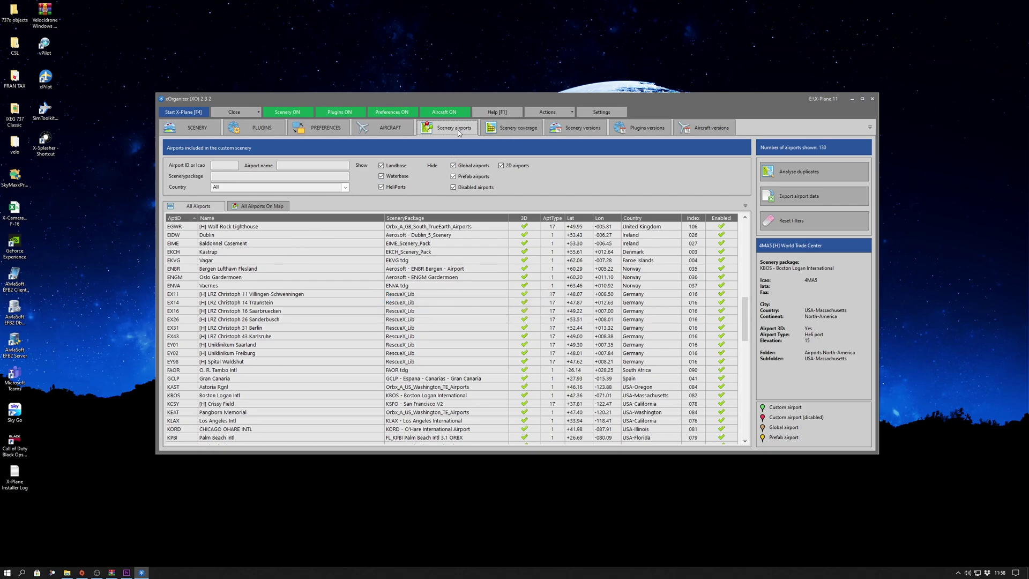
Add regional, global, roads/overlays, orthophoto and mesh scenery to the coverage map and frame it
{"action": "left_click", "coordinate": [507, 130]}
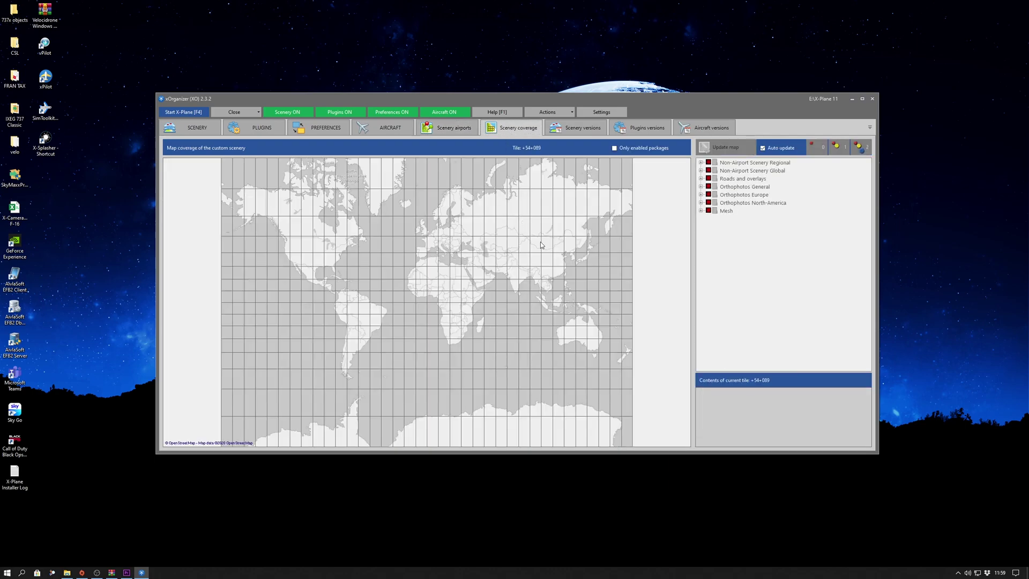
{"action": "left_click", "coordinate": [709, 163]}
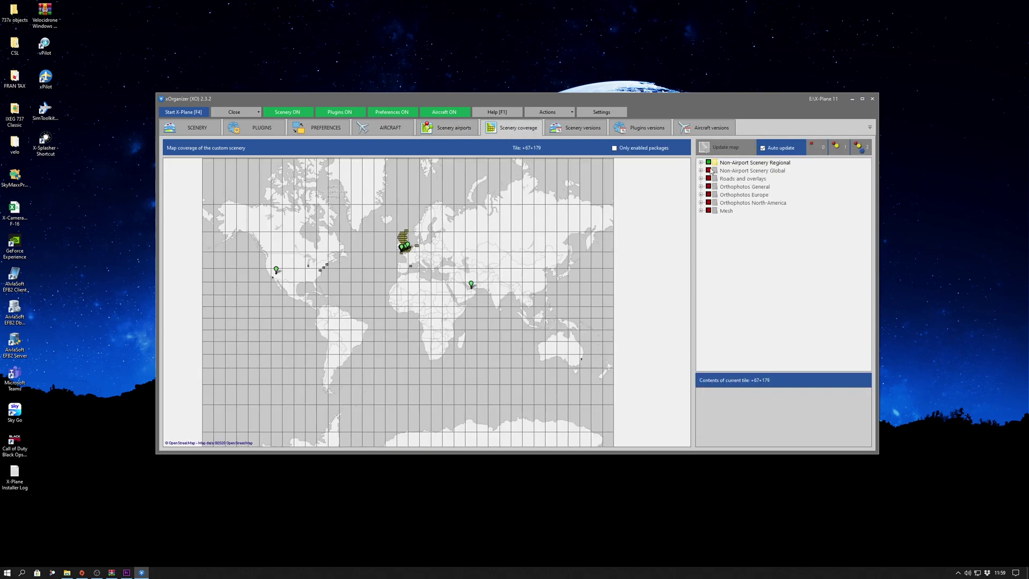
{"action": "left_click", "coordinate": [708, 171]}
{"action": "left_click", "coordinate": [708, 180]}
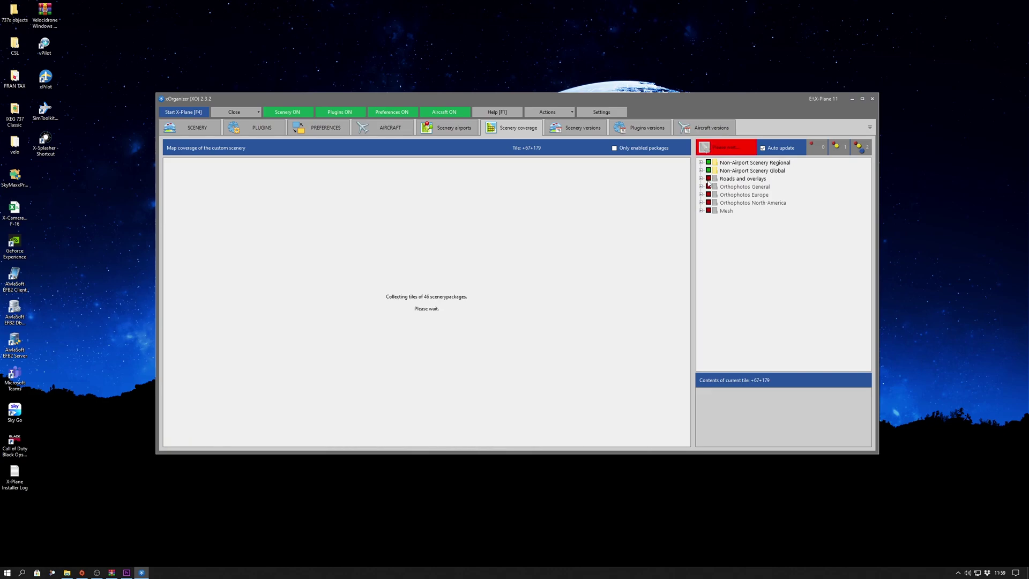
{"action": "left_click", "coordinate": [709, 187]}
{"action": "left_click", "coordinate": [709, 196]}
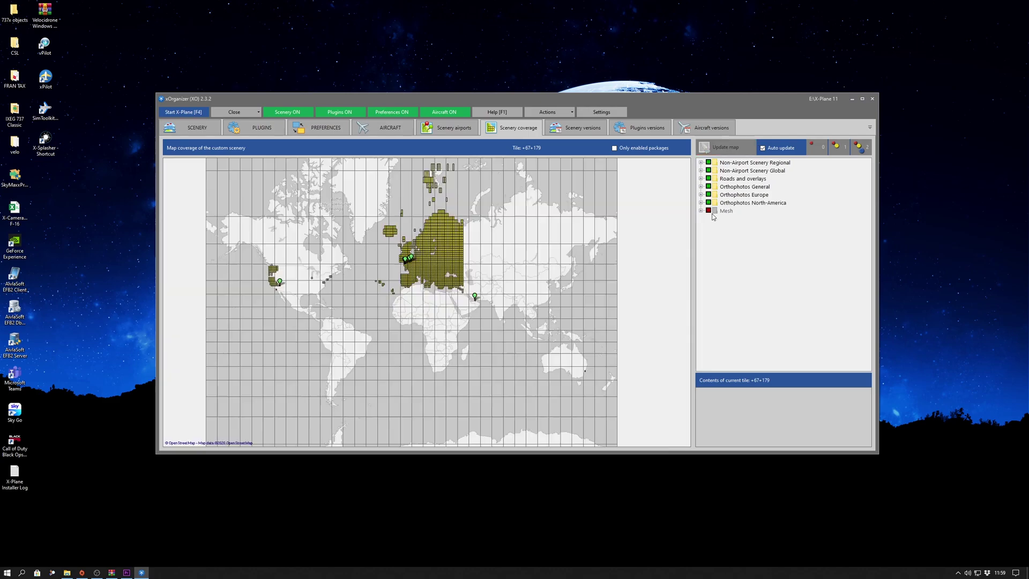
{"action": "left_click", "coordinate": [708, 204]}
{"action": "left_click", "coordinate": [708, 211]}
{"action": "scroll", "coordinate": [431, 252], "scroll_direction": "up", "scroll_amount": 5}
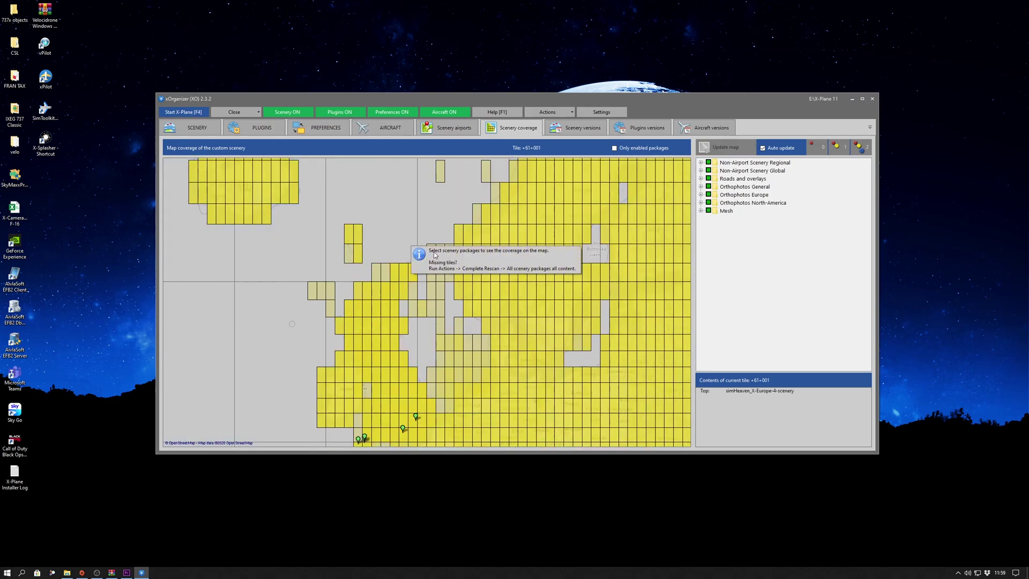
{"action": "scroll", "coordinate": [427, 228], "scroll_direction": "down", "scroll_amount": 2}
{"action": "scroll", "coordinate": [422, 223], "scroll_direction": "down", "scroll_amount": 1}
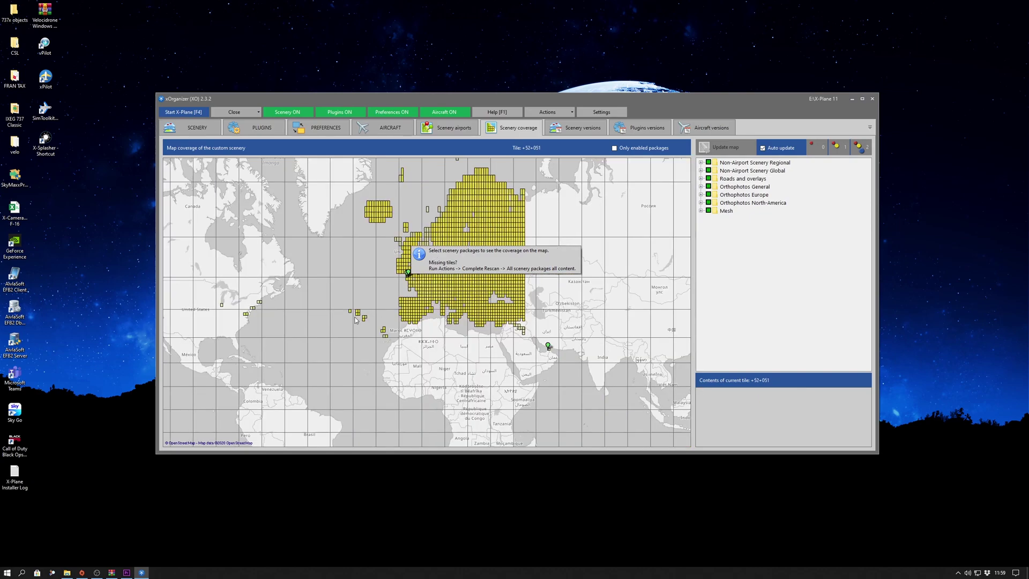
{"action": "left_click_drag", "start_coordinate": [355, 320], "coordinate": [402, 313]}
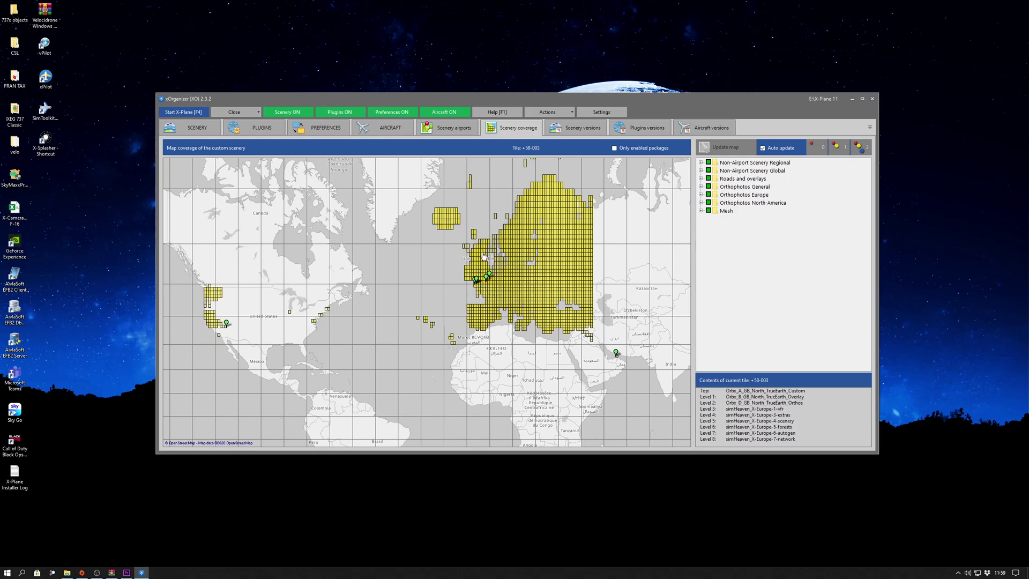
Check scenery versions, selecting Orbx_A_LOWI_Innsbruck and toggling recently scanned versus all packs
{"action": "left_click", "coordinate": [584, 129]}
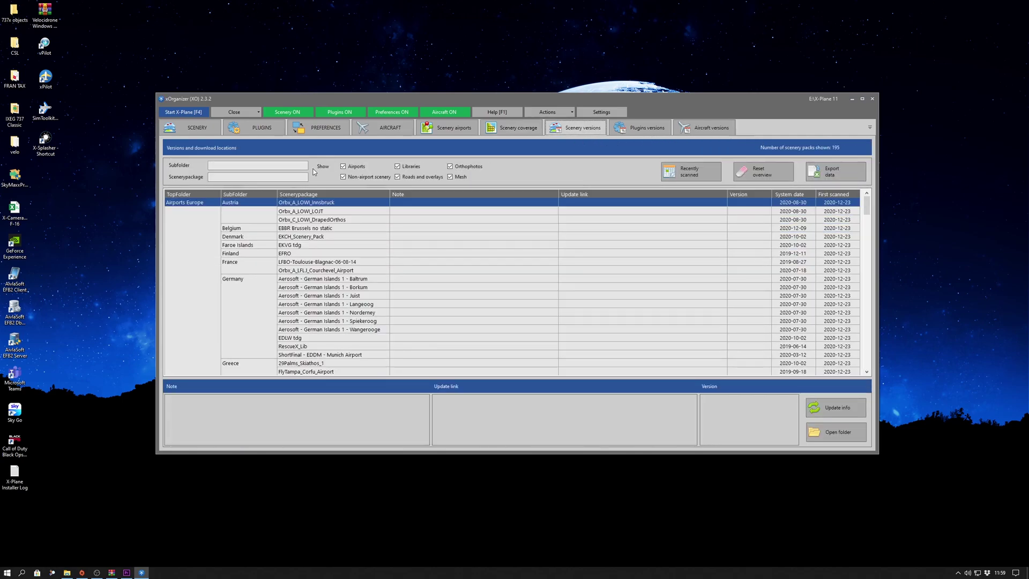
{"action": "mouse_move", "coordinate": [867, 206]}
{"action": "left_mouse_down"}
{"action": "mouse_move", "coordinate": [863, 244]}
{"action": "mouse_move", "coordinate": [867, 200]}
{"action": "left_mouse_up"}
{"action": "left_click", "coordinate": [857, 202]}
{"action": "left_click", "coordinate": [842, 409]}
{"action": "left_click", "coordinate": [690, 173]}
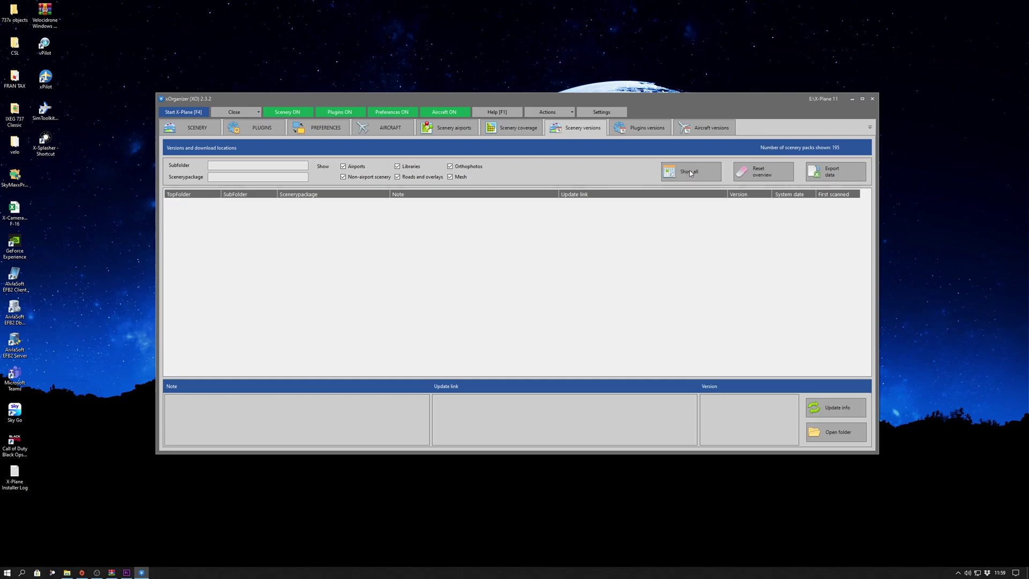
{"action": "left_click", "coordinate": [690, 172]}
Browse the 27 plugin and script versions from the top, then show the Actions menu
{"action": "left_click", "coordinate": [652, 133]}
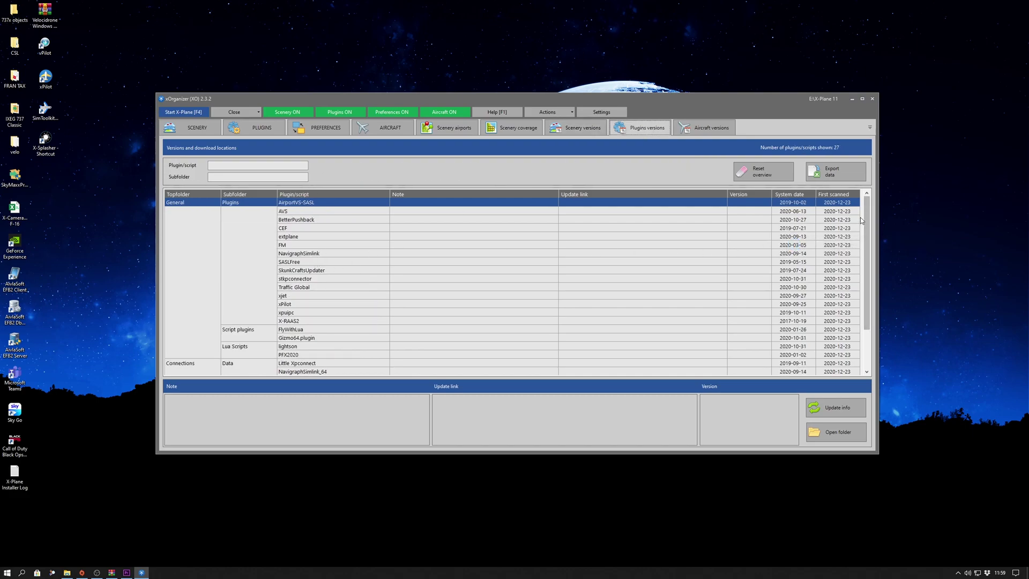
{"action": "left_click_drag", "start_coordinate": [868, 214], "coordinate": [869, 253]}
{"action": "key", "text": "ctrl+Home"}
{"action": "left_click", "coordinate": [560, 113]}
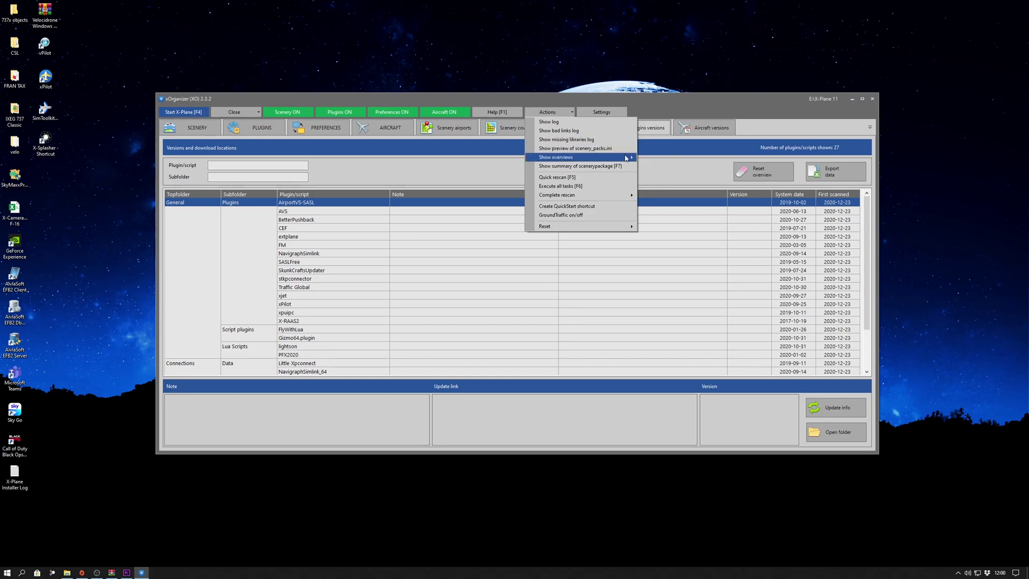
Show the scenery_packs.ini preview from the Actions menu and scroll through its grouped scenery pack list
{"action": "mouse_move", "coordinate": [626, 159]}
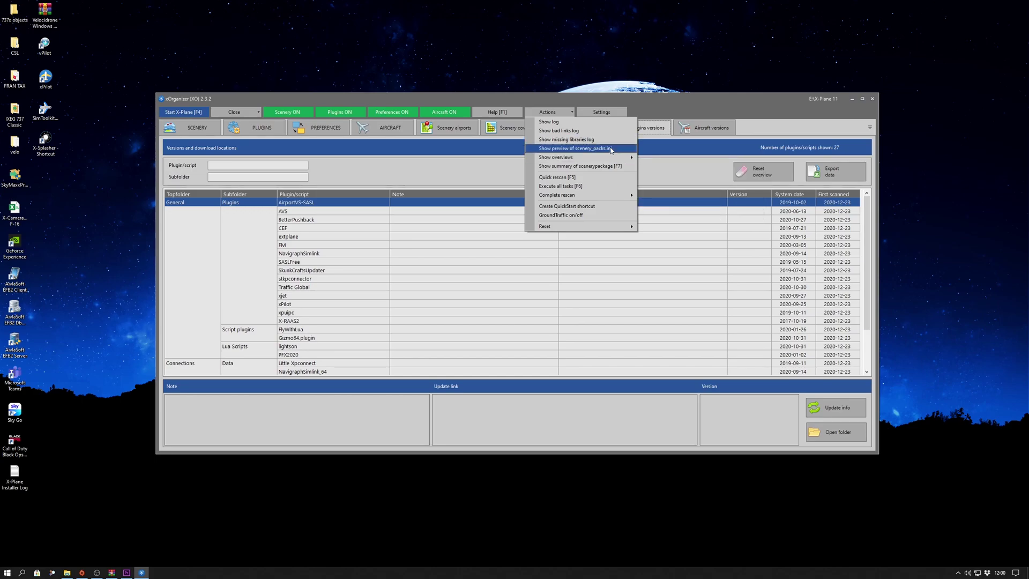
{"action": "left_click", "coordinate": [612, 149]}
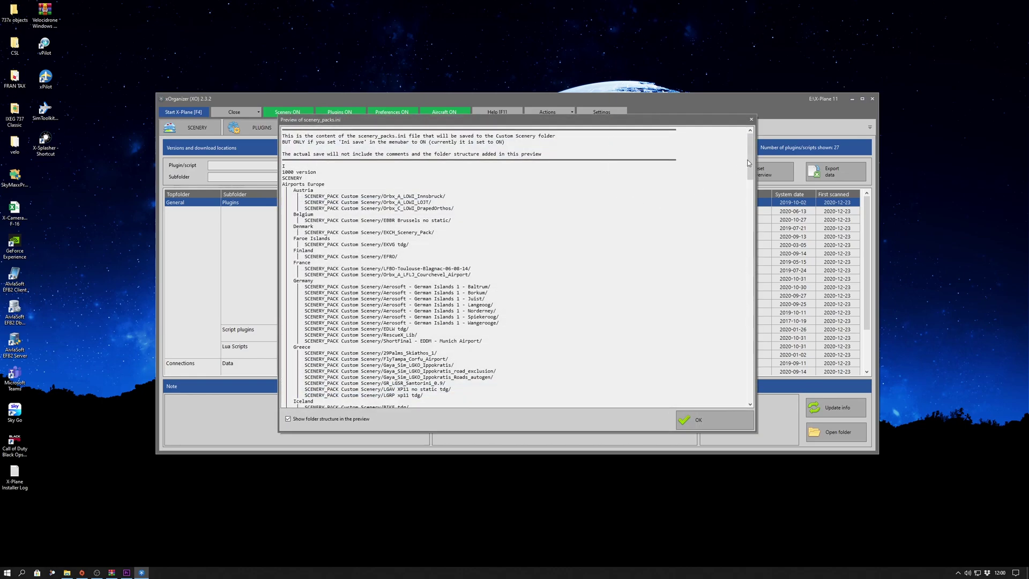
{"action": "scroll", "coordinate": [750, 164], "scroll_direction": "down", "scroll_amount": 2}
{"action": "scroll", "coordinate": [750, 164], "scroll_direction": "down", "scroll_amount": 2}
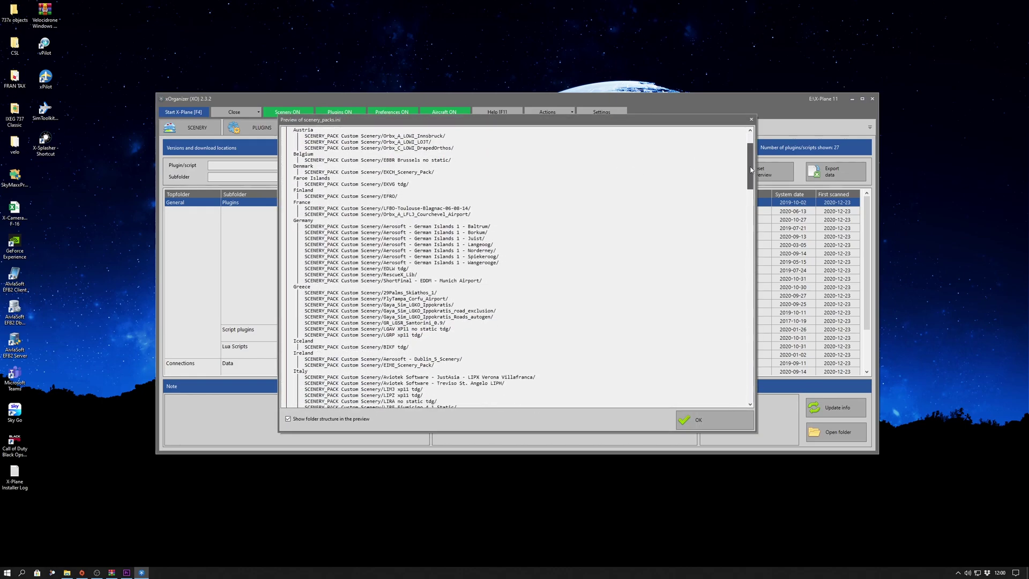
{"action": "scroll", "coordinate": [749, 163], "scroll_direction": "up", "scroll_amount": 3}
{"action": "left_click_drag", "start_coordinate": [749, 163], "coordinate": [716, 393]}
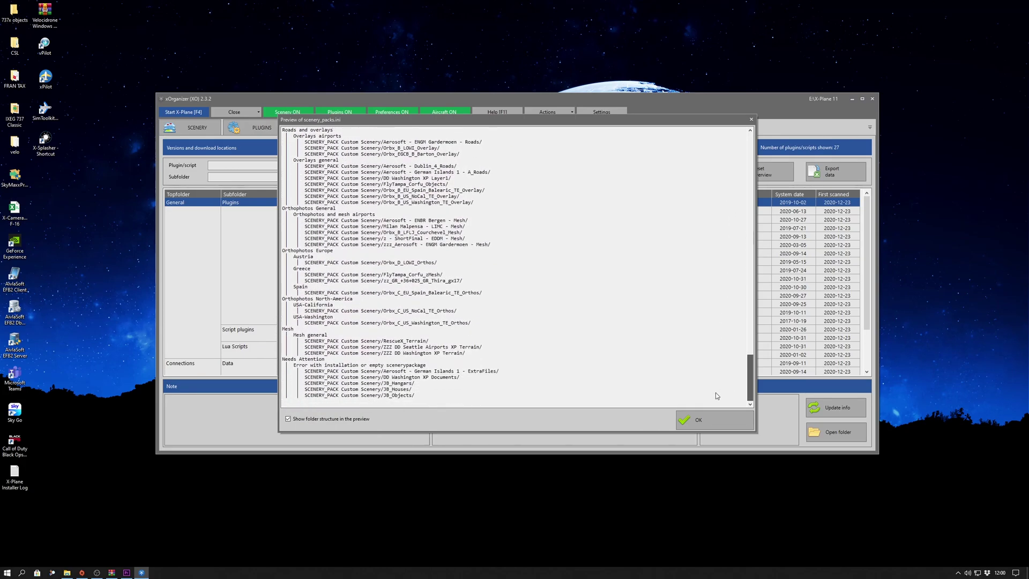
Close the scenery_packs.ini preview and browse the Aircraft versions list of 77 aircraft
{"action": "left_click", "coordinate": [751, 120]}
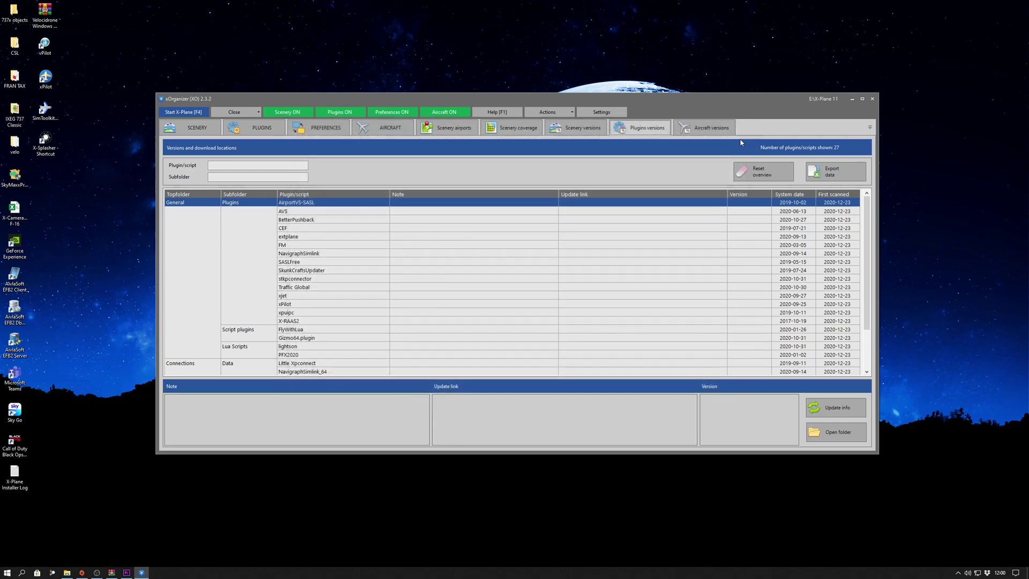
{"action": "left_click", "coordinate": [720, 129]}
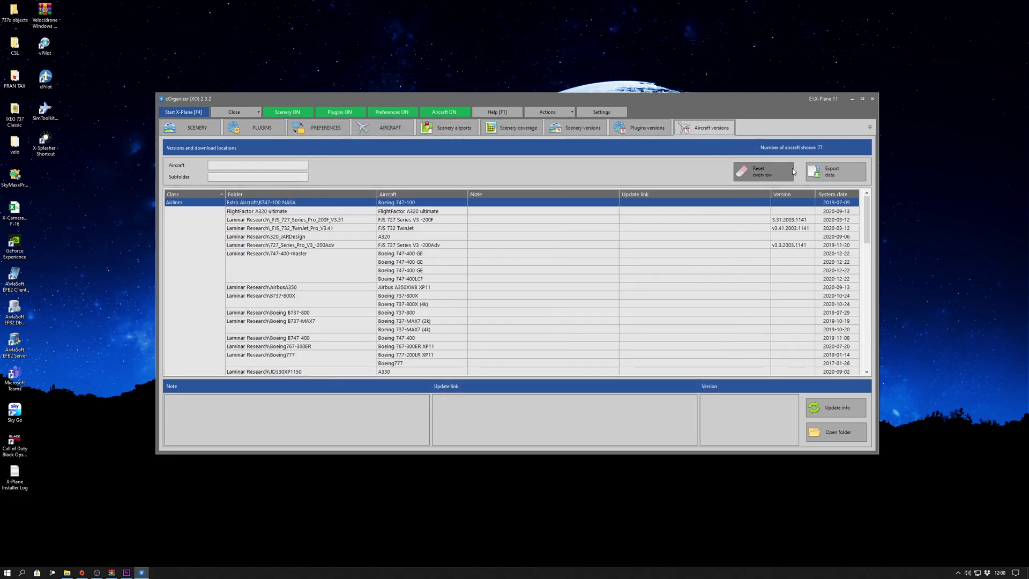
{"action": "left_click_drag", "start_coordinate": [870, 235], "coordinate": [865, 206]}
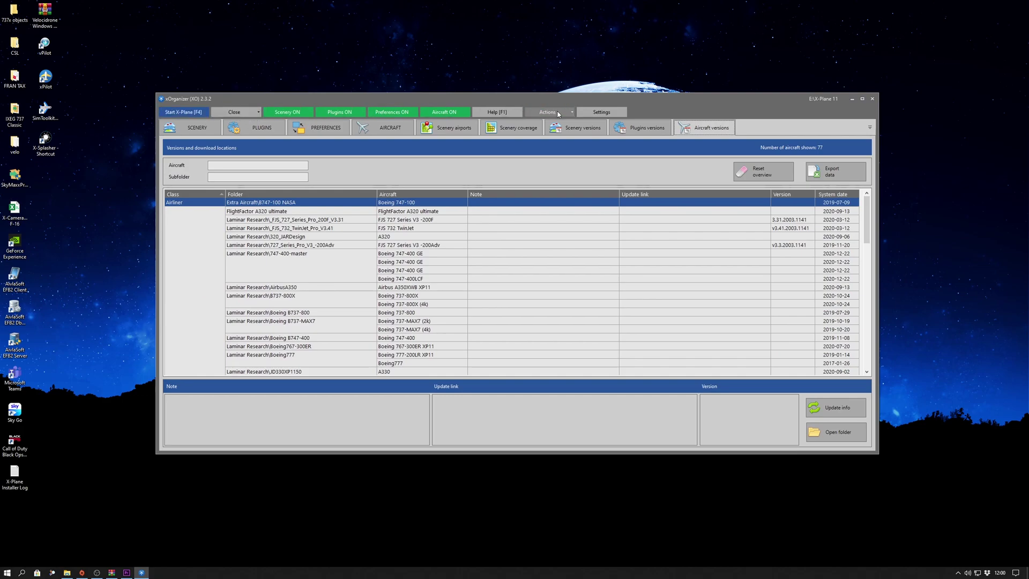
Open Help Resources via Help [F1] and follow the Tutorial videos link to the X-Plane.org forum
{"action": "left_click", "coordinate": [513, 115]}
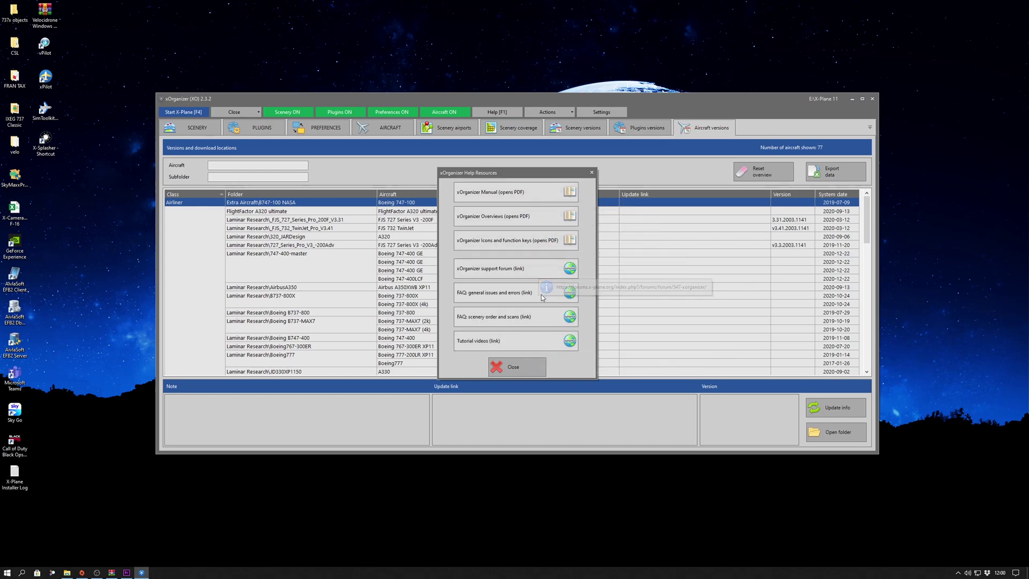
{"action": "left_click", "coordinate": [558, 342]}
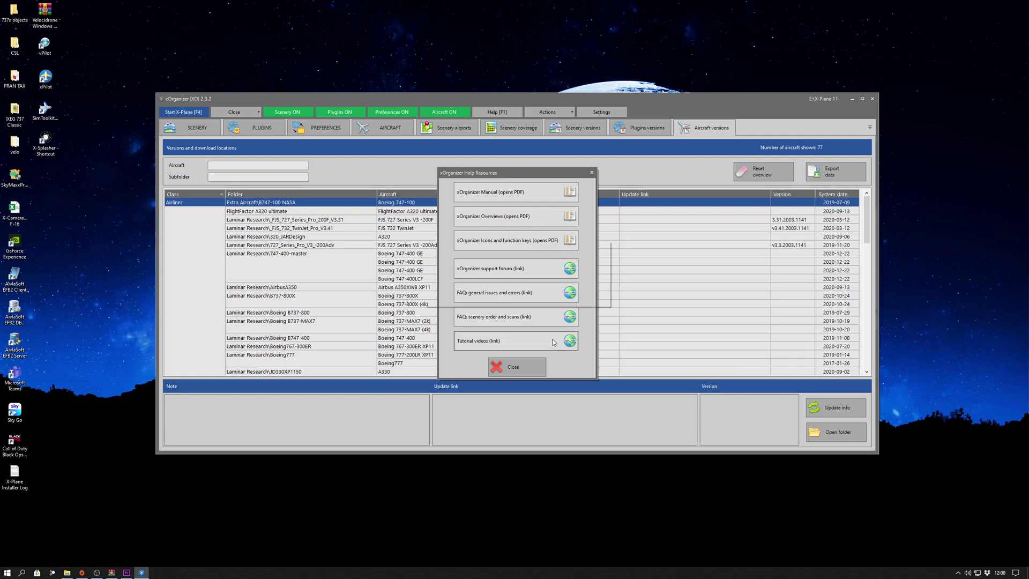
{"action": "left_click", "coordinate": [500, 300]}
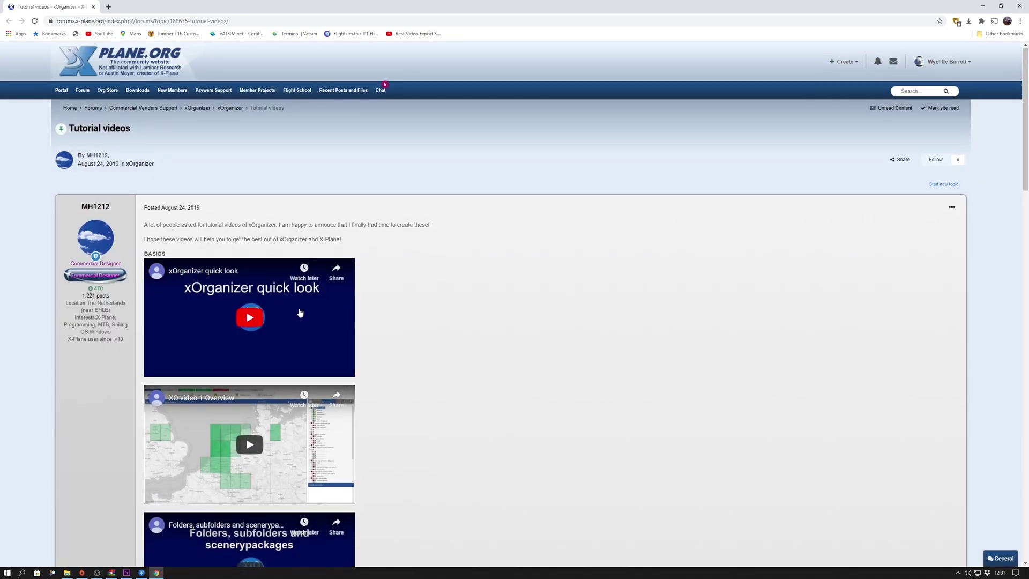
{"action": "scroll", "coordinate": [300, 313], "scroll_direction": "down", "scroll_amount": 2}
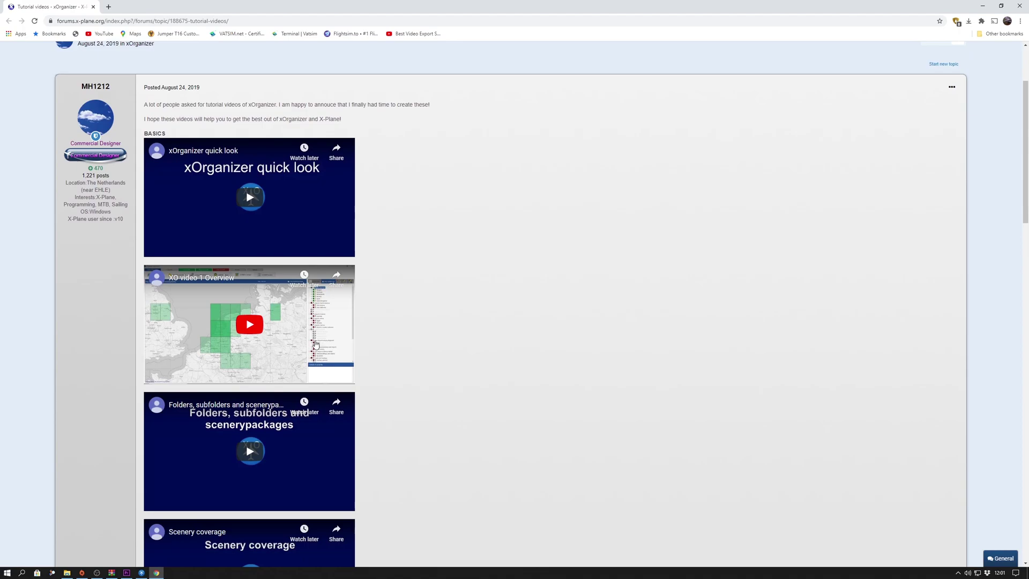
{"action": "scroll", "coordinate": [316, 343], "scroll_direction": "down", "scroll_amount": 2}
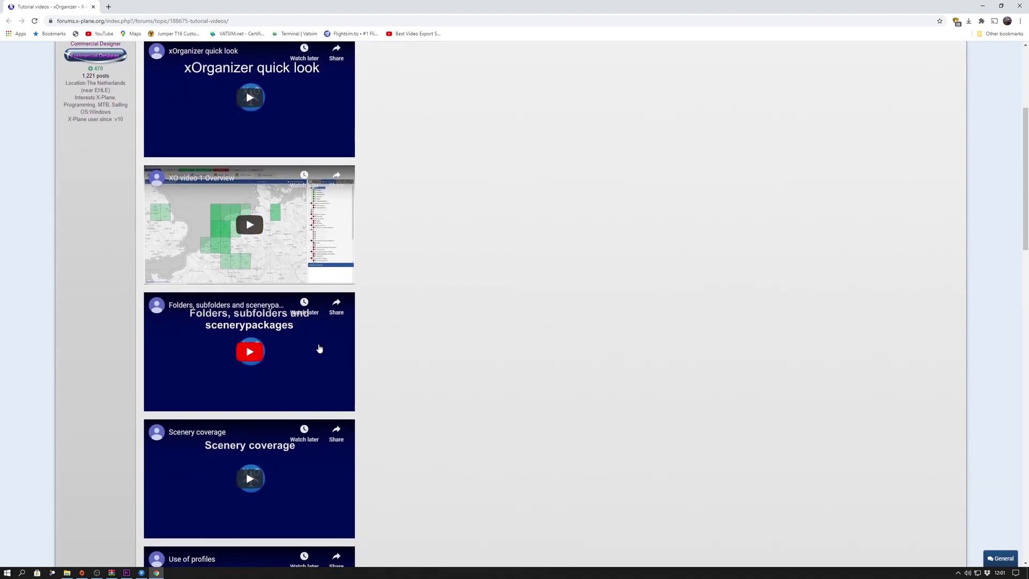
{"action": "scroll", "coordinate": [313, 333], "scroll_direction": "down", "scroll_amount": 2}
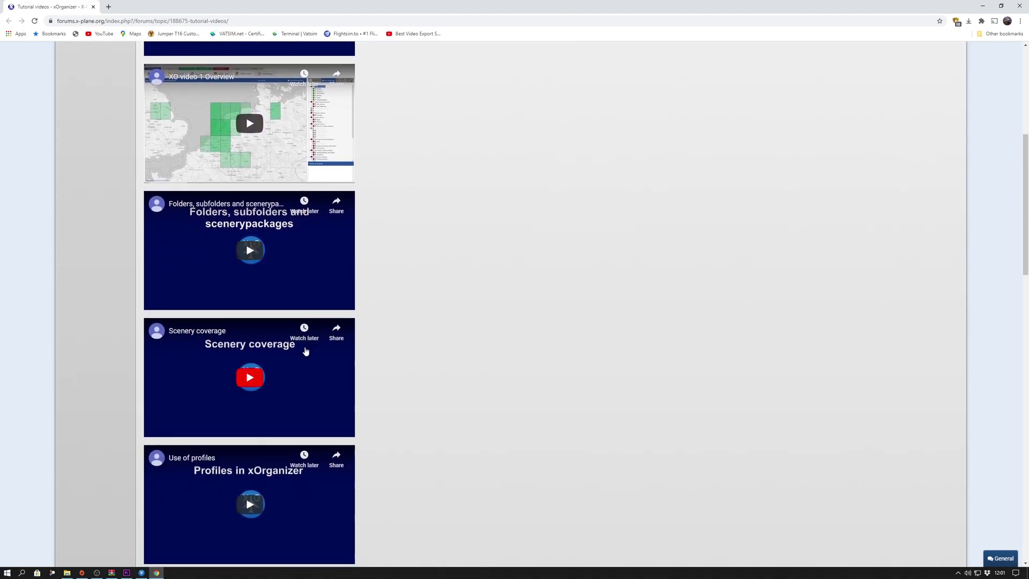
{"action": "scroll", "coordinate": [305, 354], "scroll_direction": "down", "scroll_amount": 3}
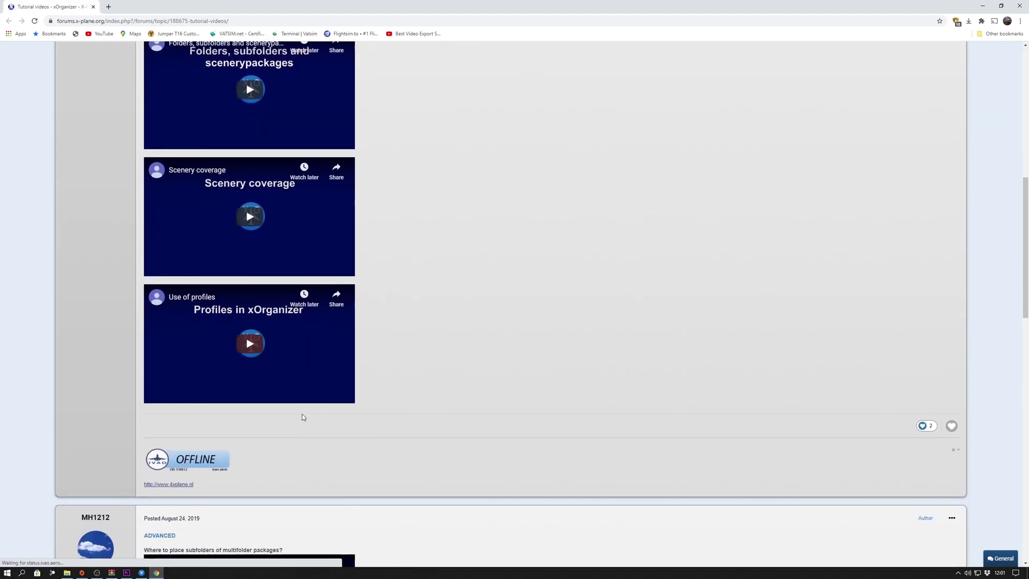
{"action": "scroll", "coordinate": [300, 402], "scroll_direction": "down", "scroll_amount": 4}
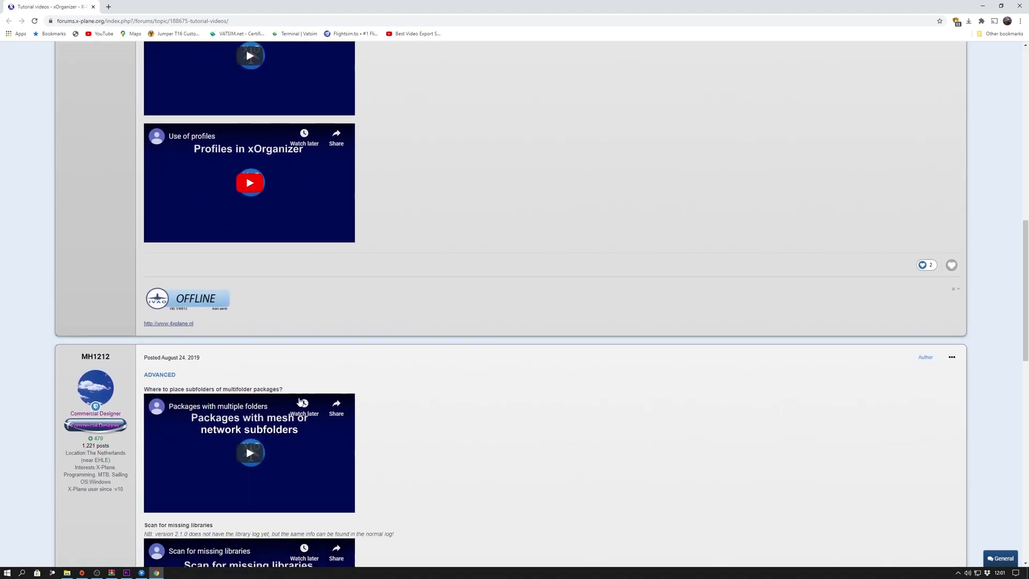
{"action": "scroll", "coordinate": [330, 435], "scroll_direction": "down", "scroll_amount": 1}
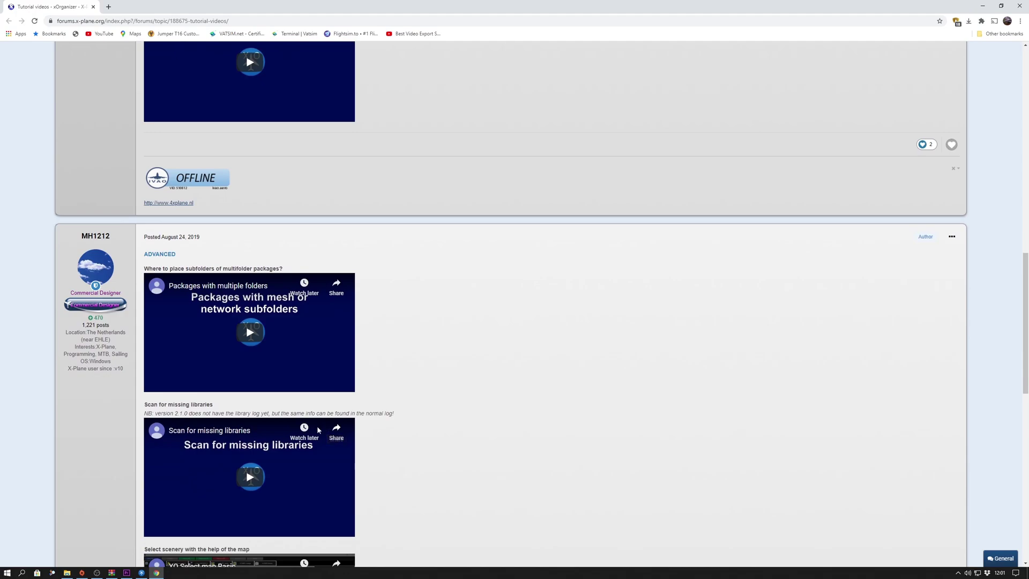
{"action": "scroll", "coordinate": [300, 443], "scroll_direction": "down", "scroll_amount": 2}
{"action": "scroll", "coordinate": [283, 423], "scroll_direction": "down", "scroll_amount": 2}
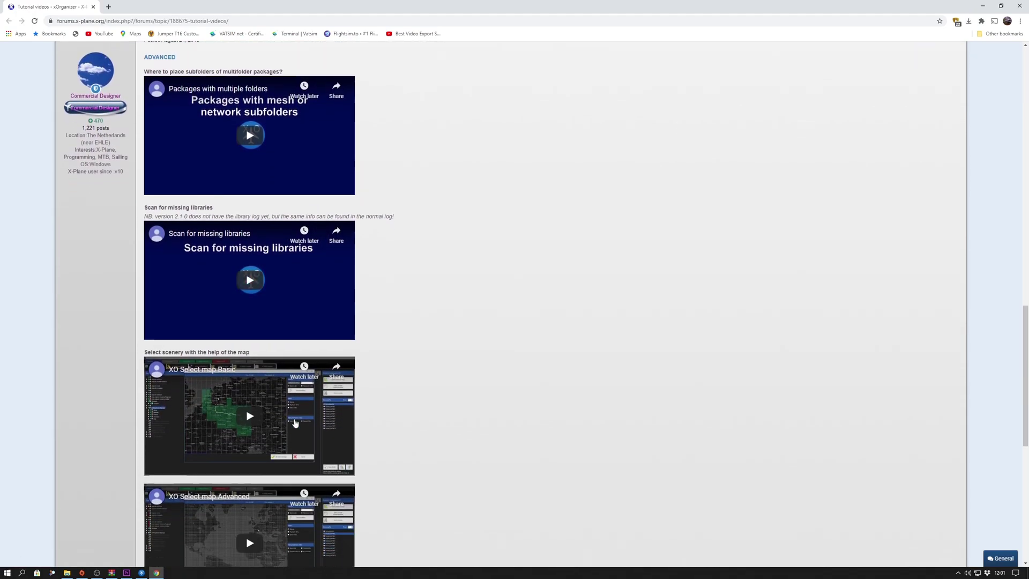
{"action": "scroll", "coordinate": [269, 399], "scroll_direction": "down", "scroll_amount": 2}
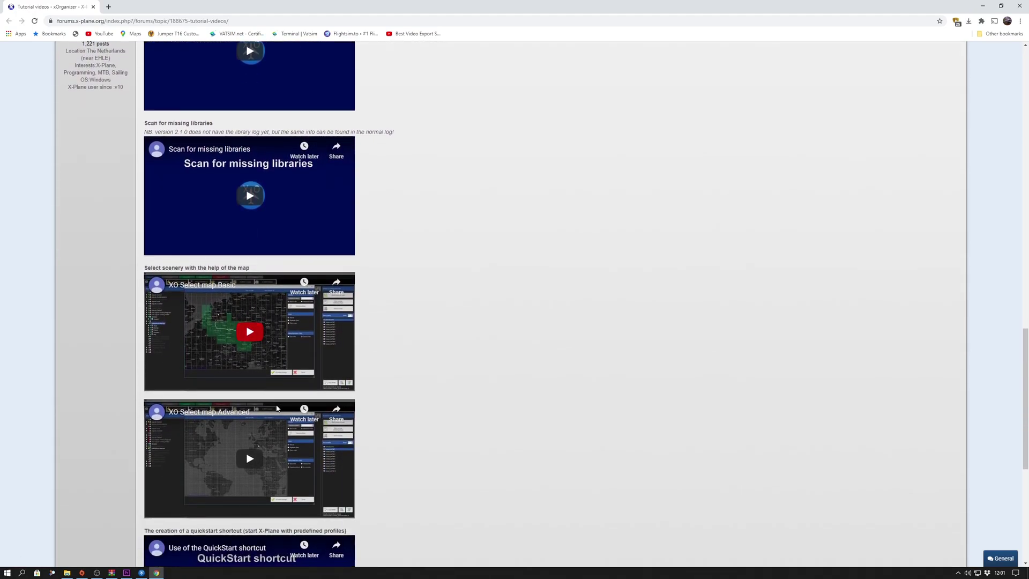
{"action": "scroll", "coordinate": [262, 426], "scroll_direction": "down", "scroll_amount": 1}
{"action": "scroll", "coordinate": [262, 430], "scroll_direction": "down", "scroll_amount": 2}
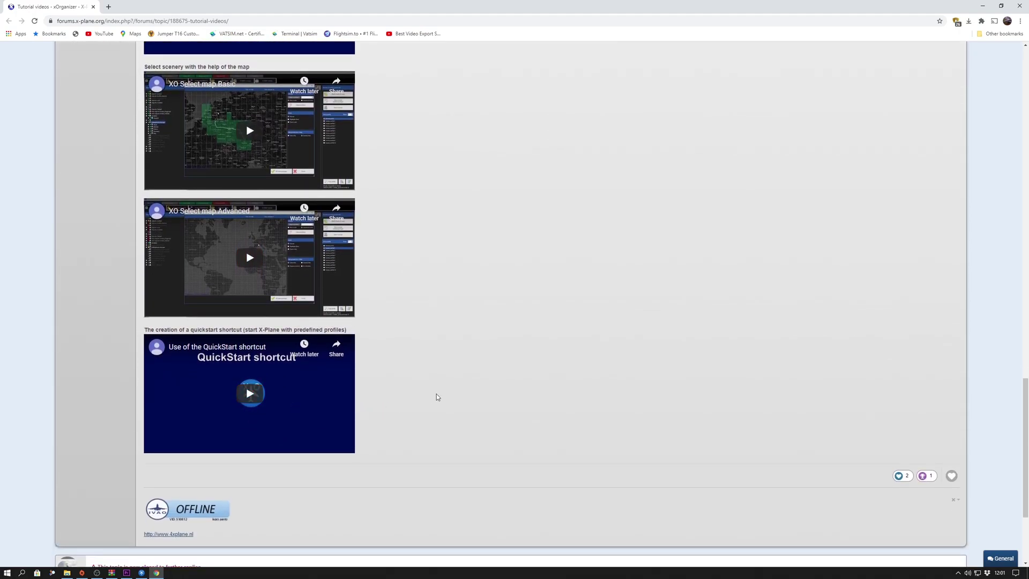
{"action": "scroll", "coordinate": [436, 394], "scroll_direction": "up", "scroll_amount": 5}
{"action": "scroll", "coordinate": [446, 394], "scroll_direction": "up", "scroll_amount": 3}
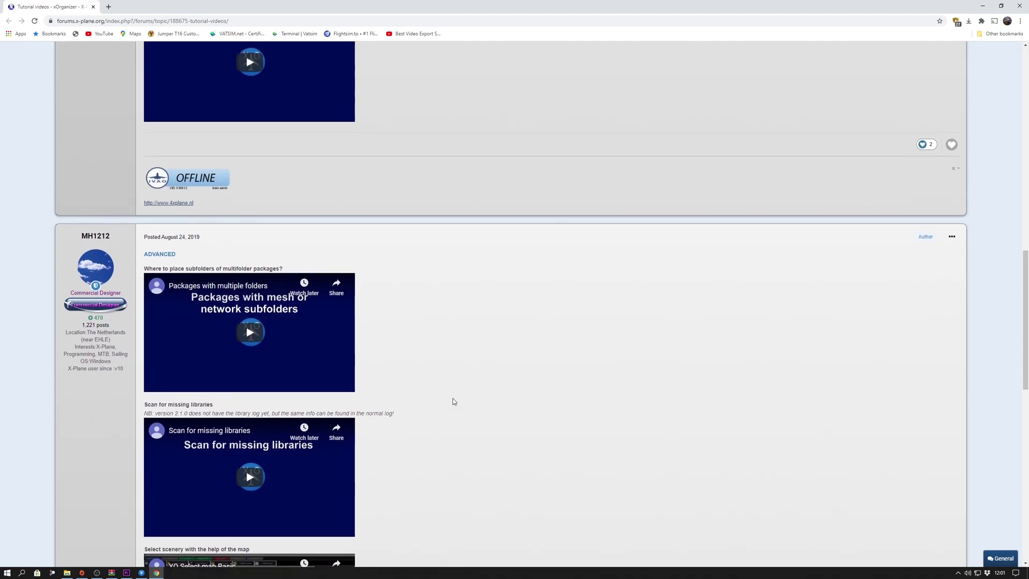
{"action": "scroll", "coordinate": [464, 314], "scroll_direction": "up", "scroll_amount": 1}
{"action": "scroll", "coordinate": [460, 313], "scroll_direction": "up", "scroll_amount": 2}
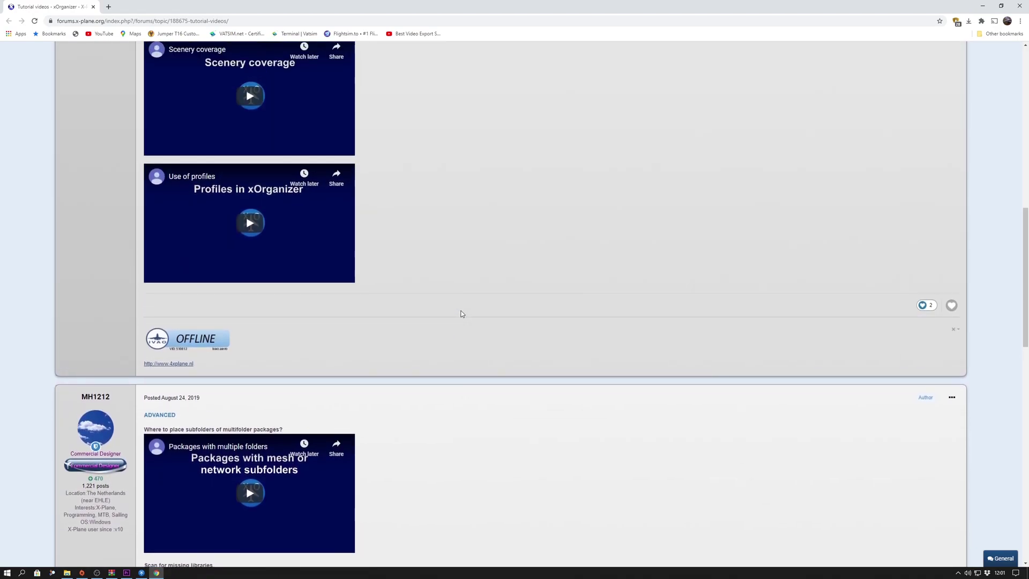
{"action": "scroll", "coordinate": [459, 300], "scroll_direction": "up", "scroll_amount": 5}
{"action": "scroll", "coordinate": [459, 301], "scroll_direction": "up", "scroll_amount": 5}
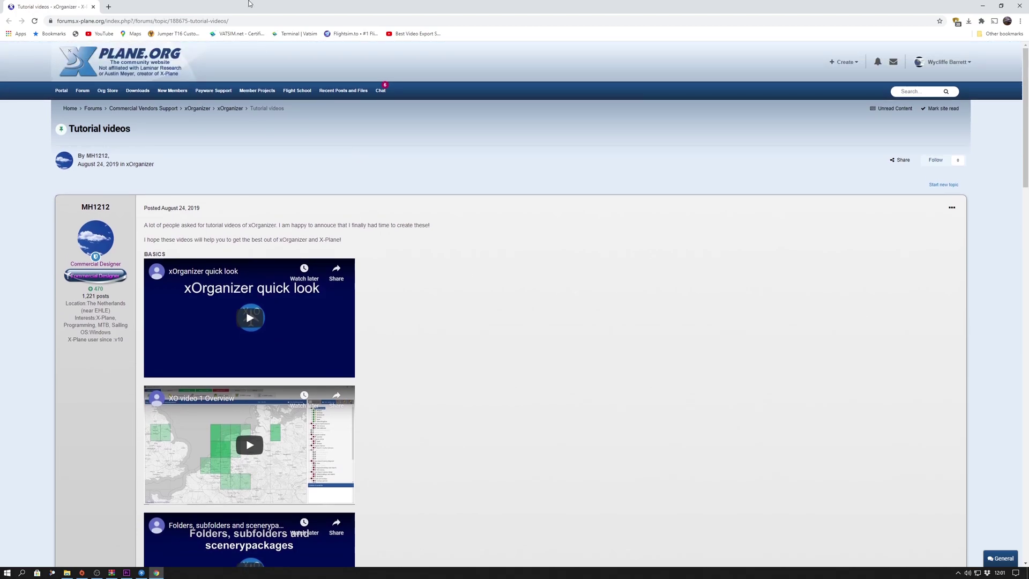
Close the Chrome tutorial videos page and open the xOrganizer Manual PDF, confirming with Yes
{"action": "left_click", "coordinate": [94, 6]}
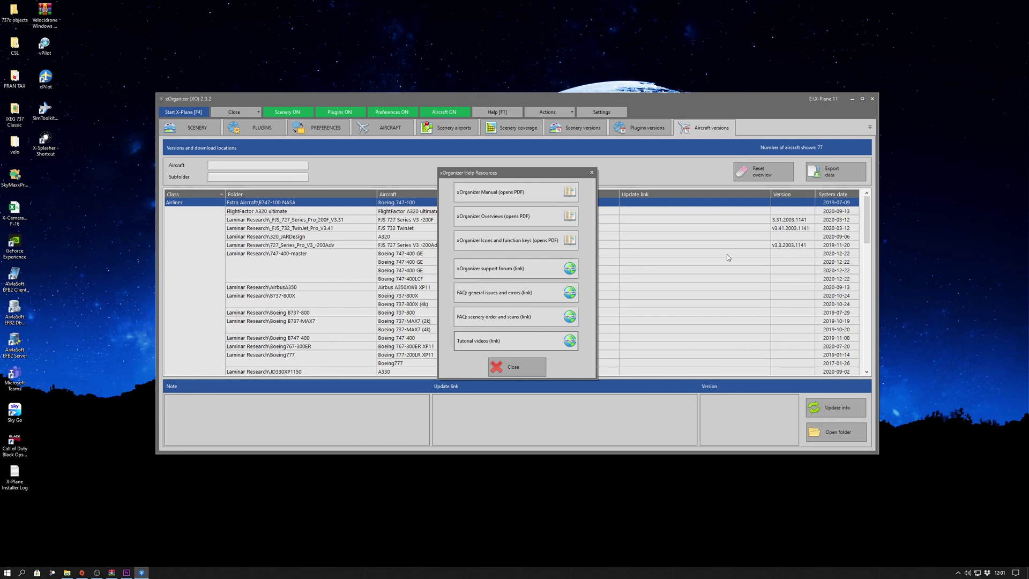
{"action": "left_click", "coordinate": [517, 193]}
{"action": "left_click", "coordinate": [497, 296]}
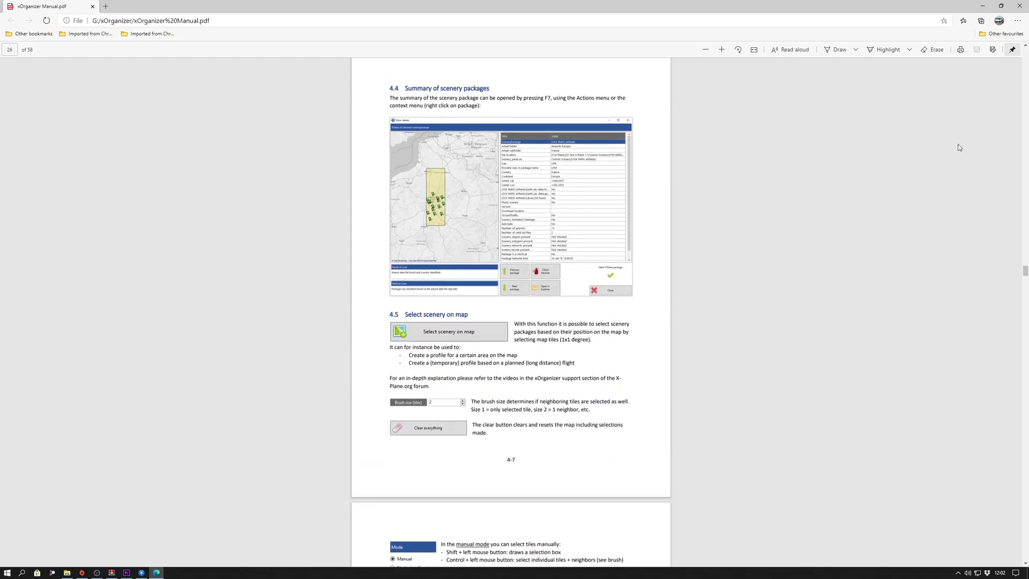
Close Edge and reopen the xOrganizer Manual PDF from Help Resources, confirming with Yes
{"action": "left_click", "coordinate": [1022, 7]}
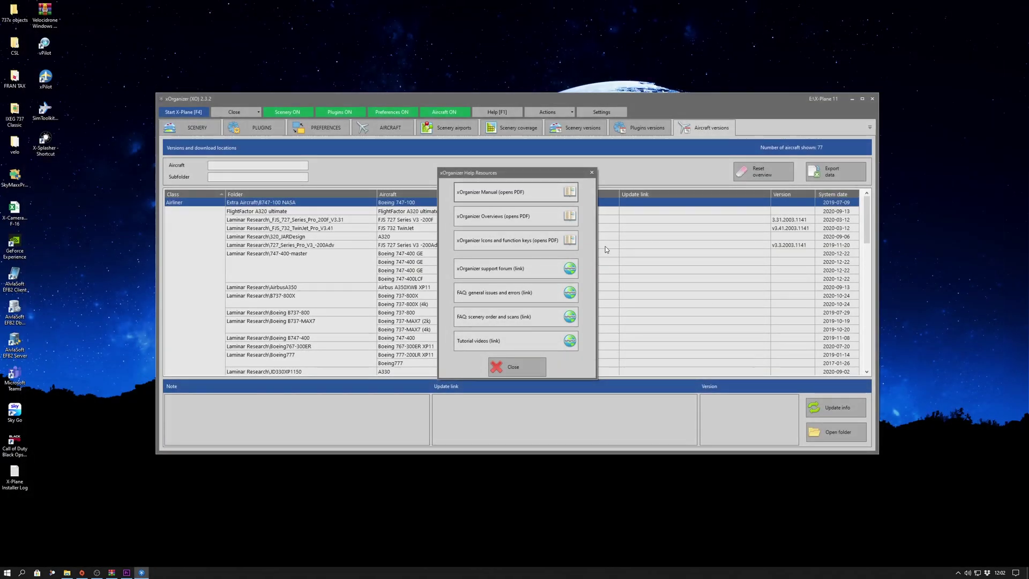
{"action": "left_click", "coordinate": [537, 192]}
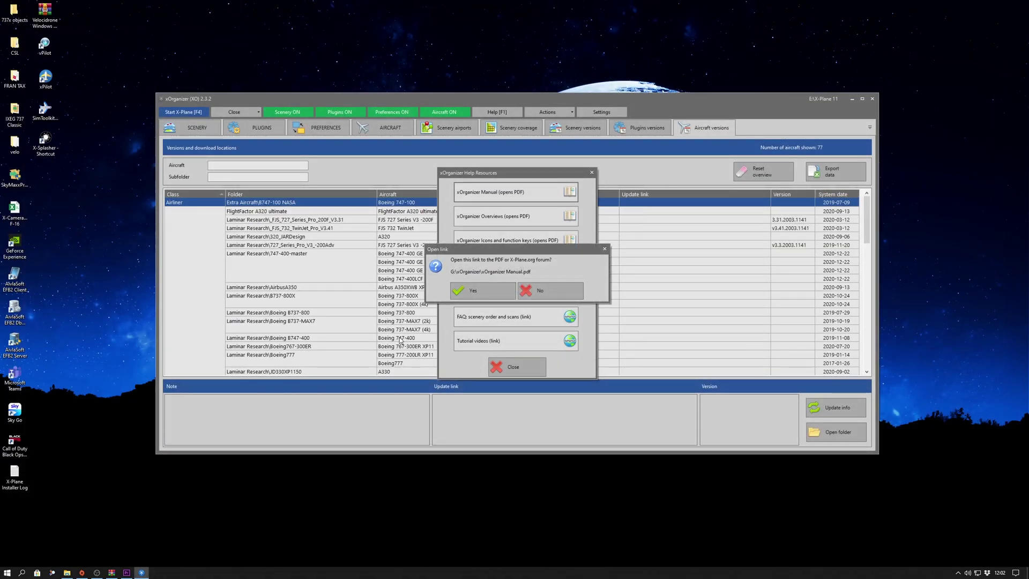
{"action": "left_click", "coordinate": [477, 290]}
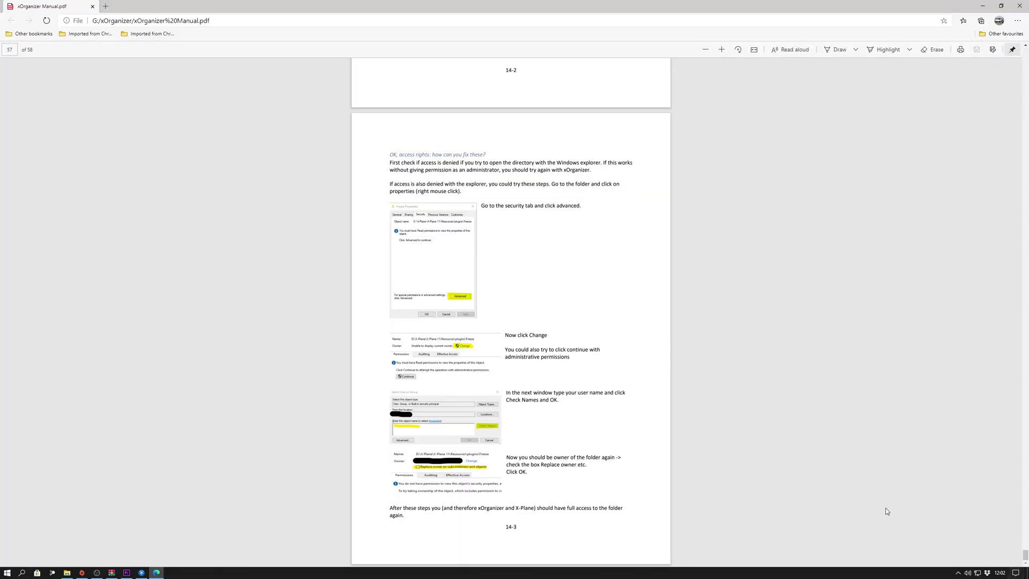
Return to the manual's contents and jump via section 1.4 to 1.1 'What is xOrganizer?'
{"action": "scroll", "coordinate": [755, 400], "scroll_direction": "up", "scroll_amount": 10}
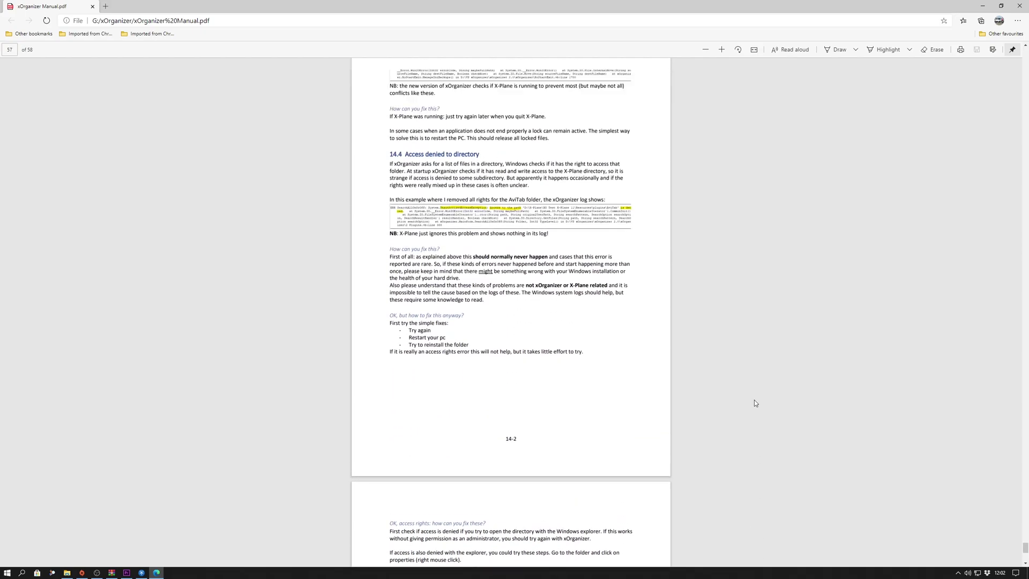
{"action": "scroll", "coordinate": [756, 399], "scroll_direction": "up", "scroll_amount": 8}
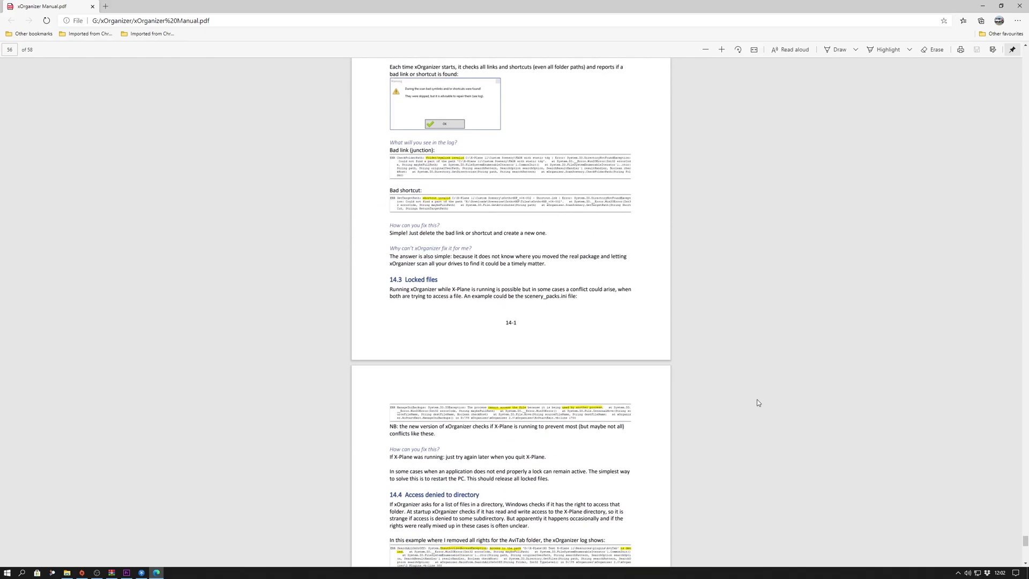
{"action": "scroll", "coordinate": [761, 402], "scroll_direction": "up", "scroll_amount": 6}
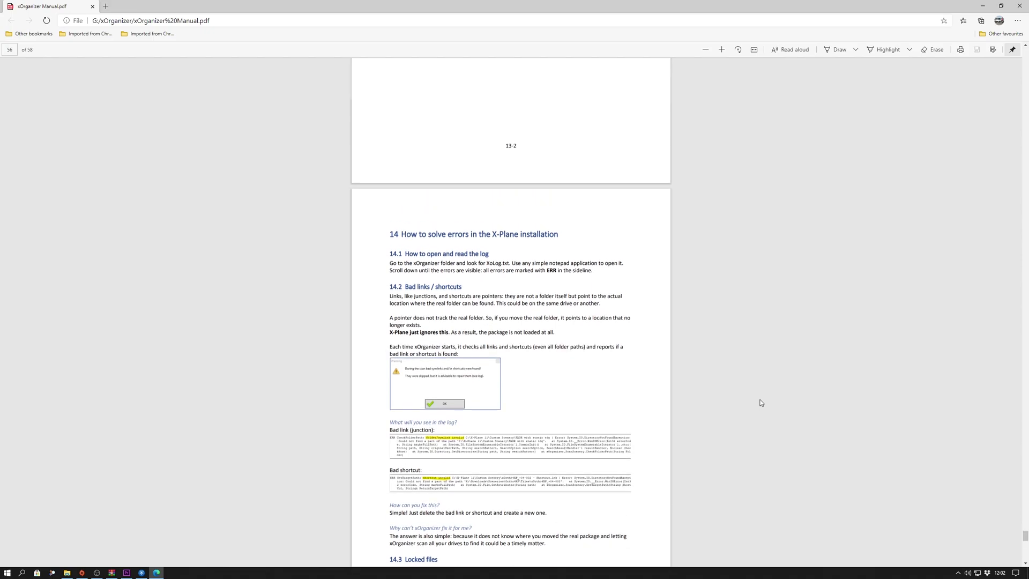
{"action": "scroll", "coordinate": [761, 402], "scroll_direction": "up", "scroll_amount": 6}
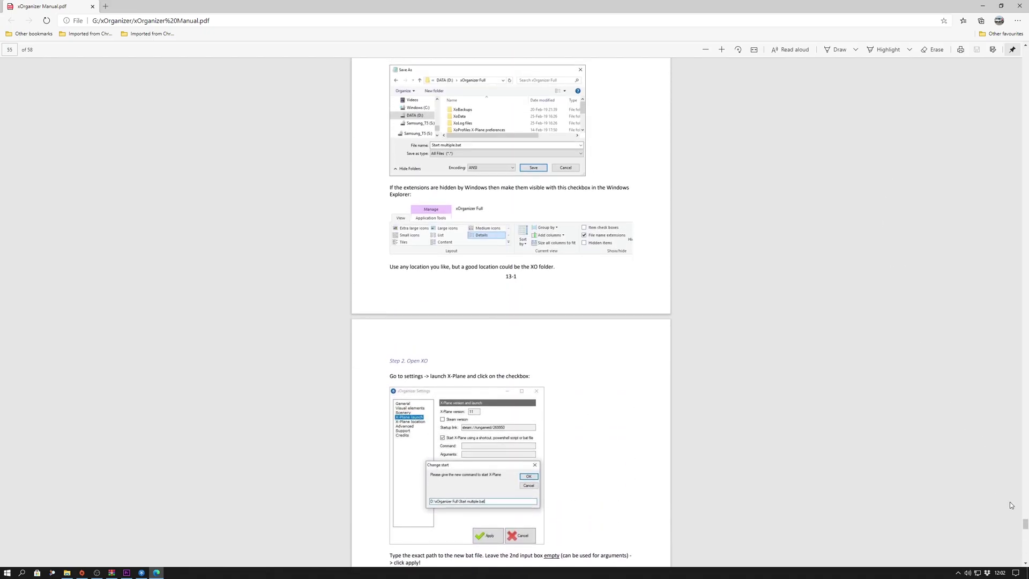
{"action": "left_click_drag", "start_coordinate": [1026, 525], "coordinate": [1022, 34]}
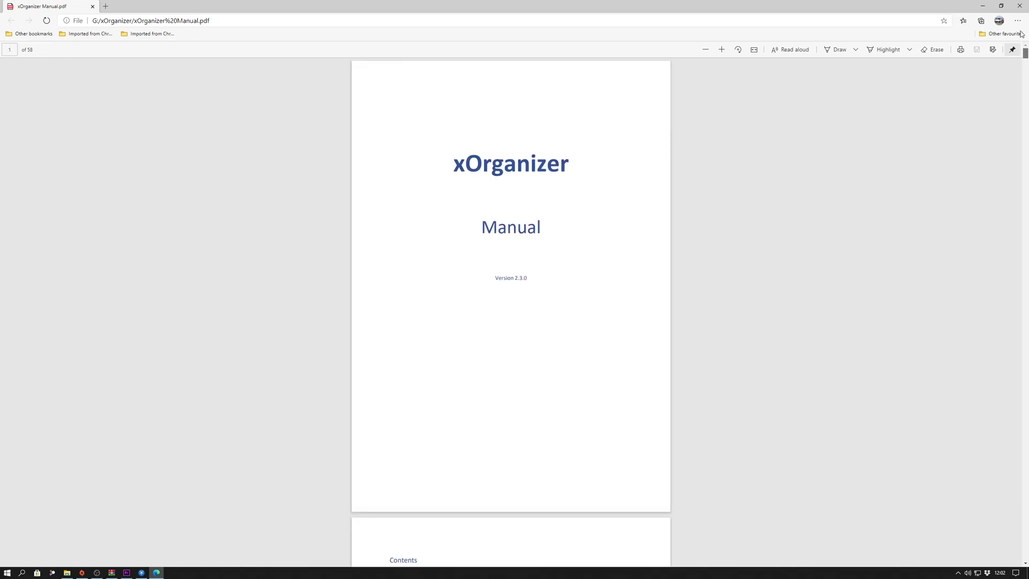
{"action": "scroll", "coordinate": [537, 353], "scroll_direction": "down", "scroll_amount": 6}
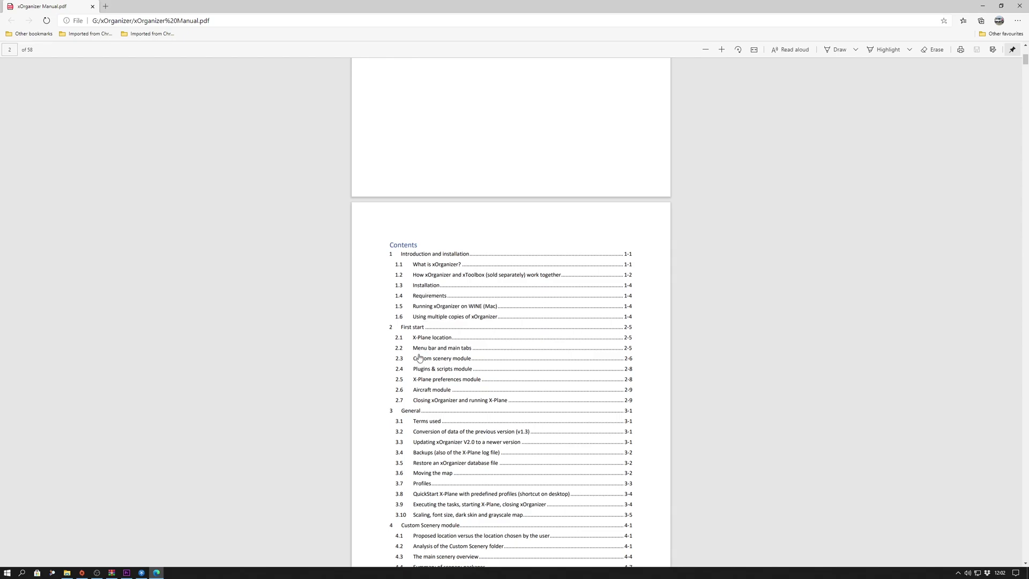
{"action": "left_click", "coordinate": [433, 297]}
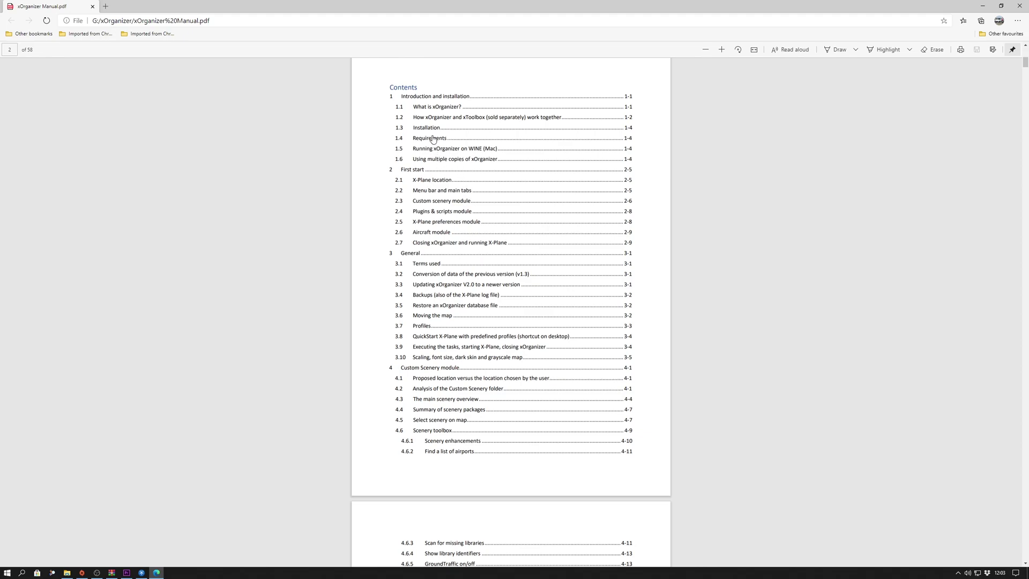
{"action": "left_click", "coordinate": [437, 109]}
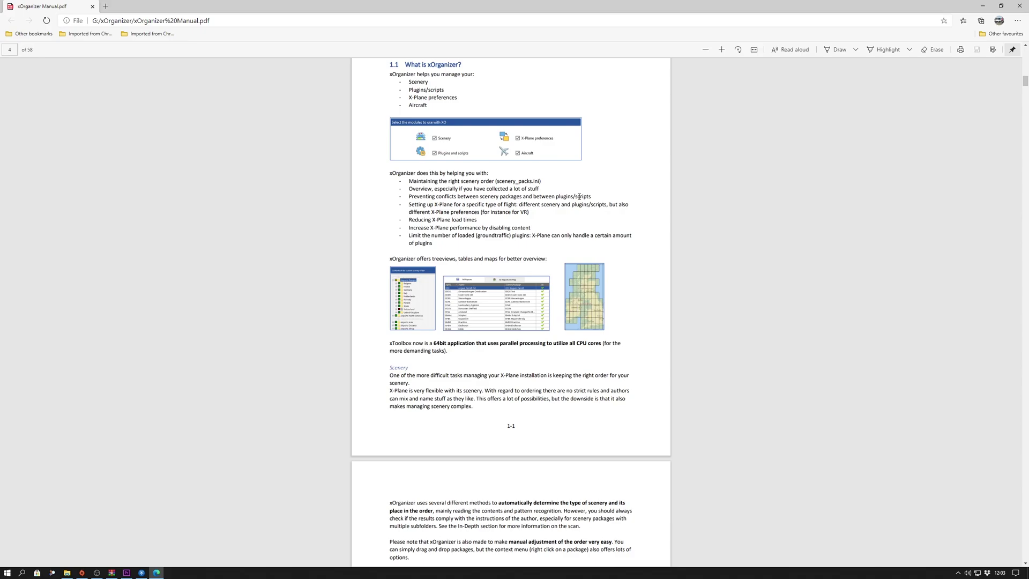
{"action": "scroll", "coordinate": [453, 179], "scroll_direction": "down", "scroll_amount": 3}
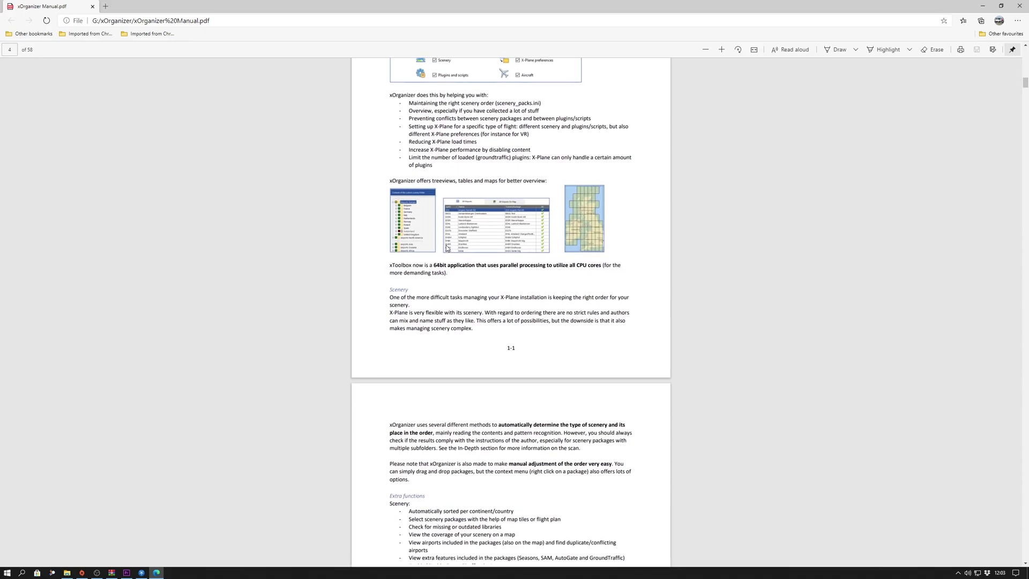
Close the manual PDF and Help Resources dialog, then start X-Plane 11 with Start X-Plane [F4]
{"action": "left_click", "coordinate": [1019, 6]}
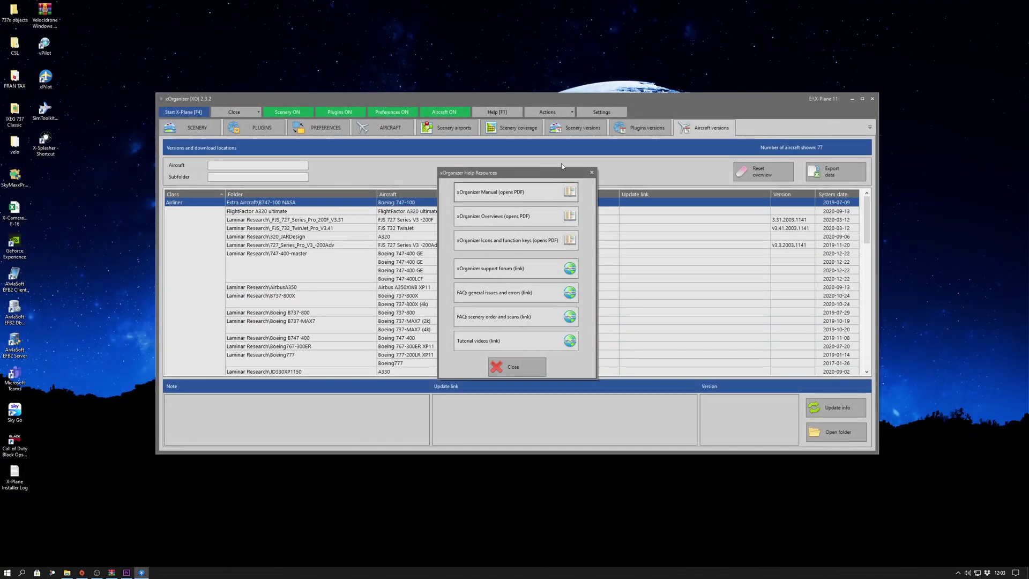
{"action": "left_click", "coordinate": [592, 172]}
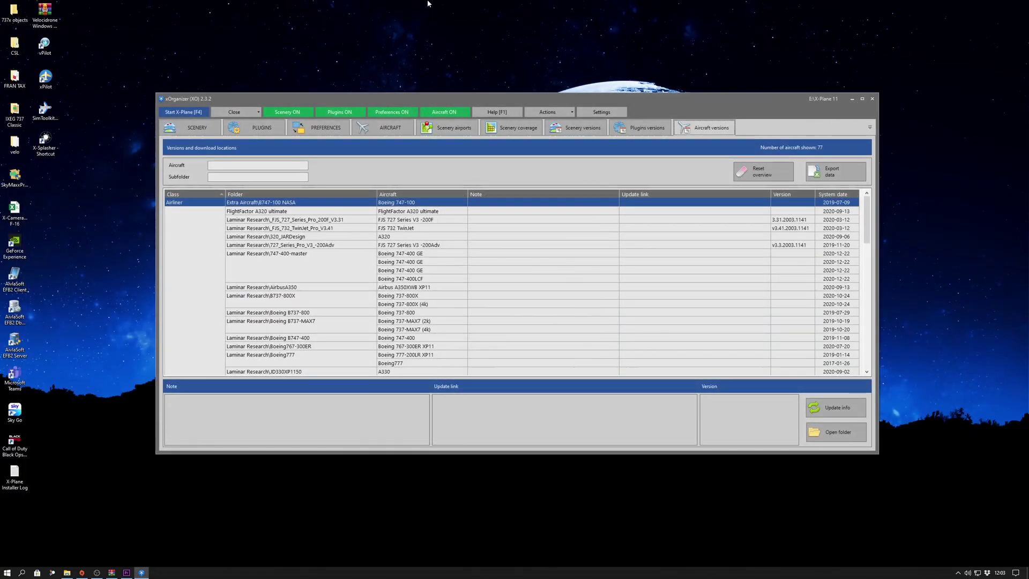
{"action": "left_click", "coordinate": [183, 113]}
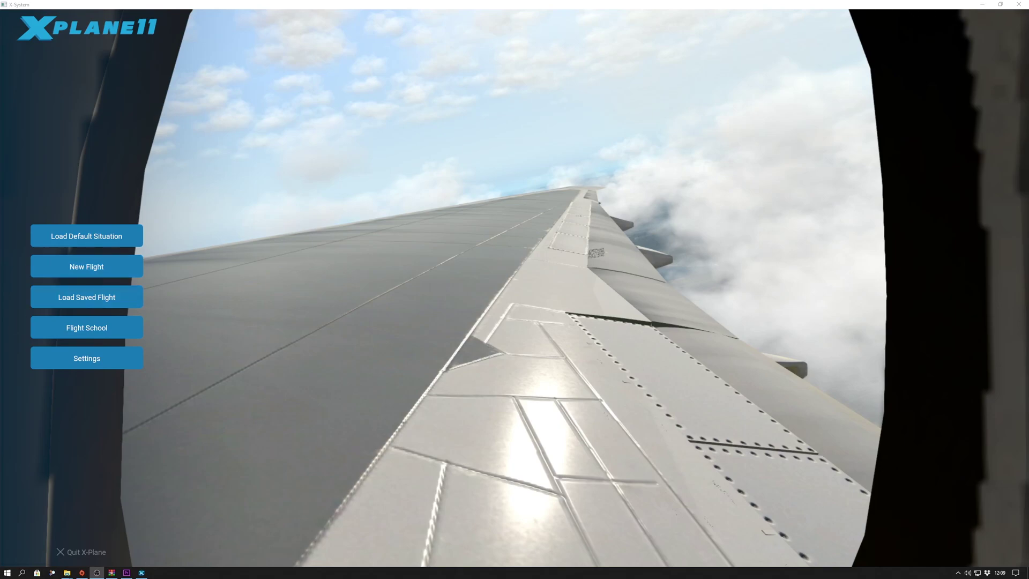
Start a New Flight in the Boeing 737-800X at Cardiff (EGFF) with the default configuration
{"action": "left_click", "coordinate": [83, 268]}
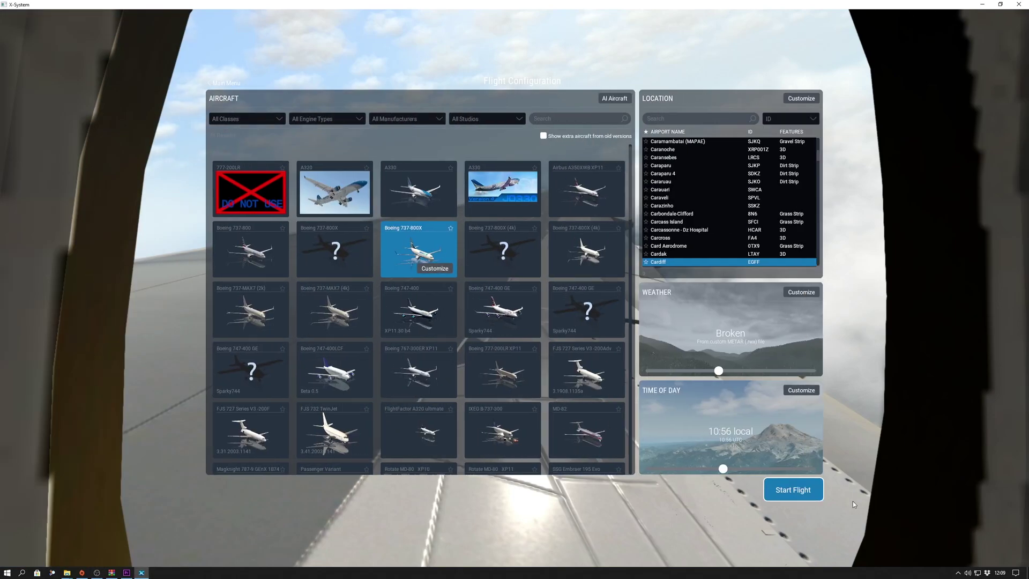
{"action": "left_click", "coordinate": [793, 489]}
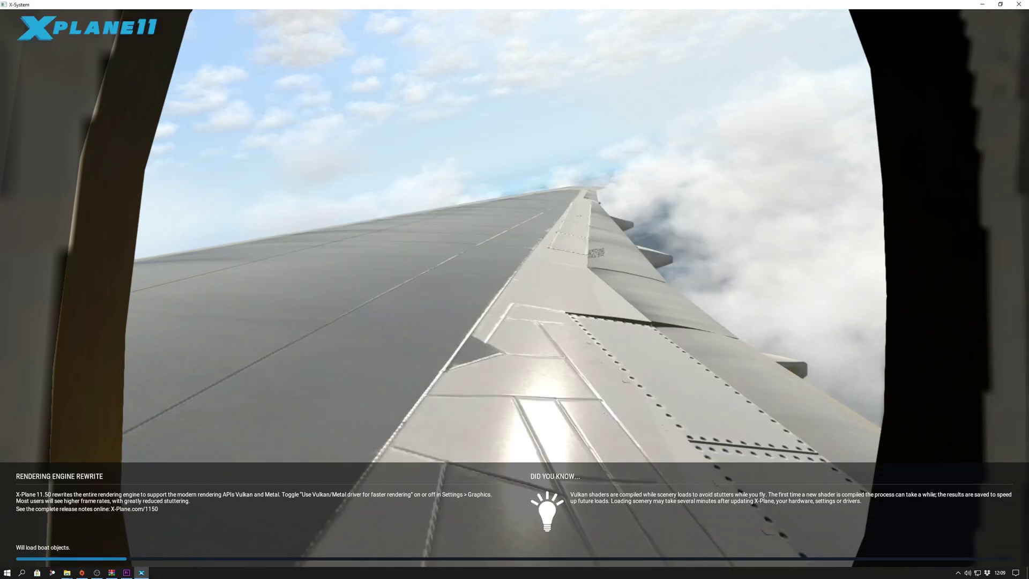